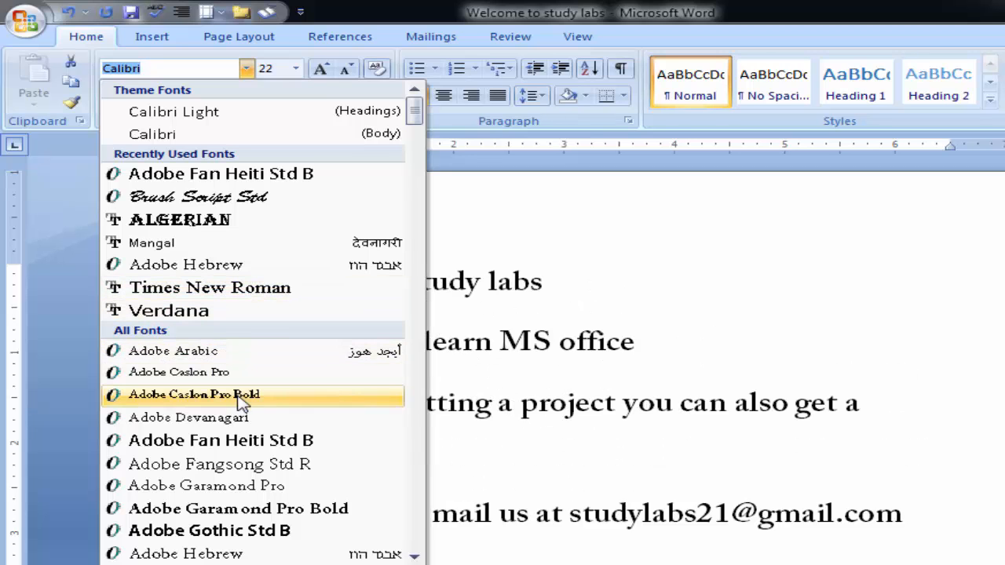
- Apply the MingLiU-ExtB font to all the text in the document
scroll(236, 424, "down", 7)
scroll(236, 433, "down", 15)
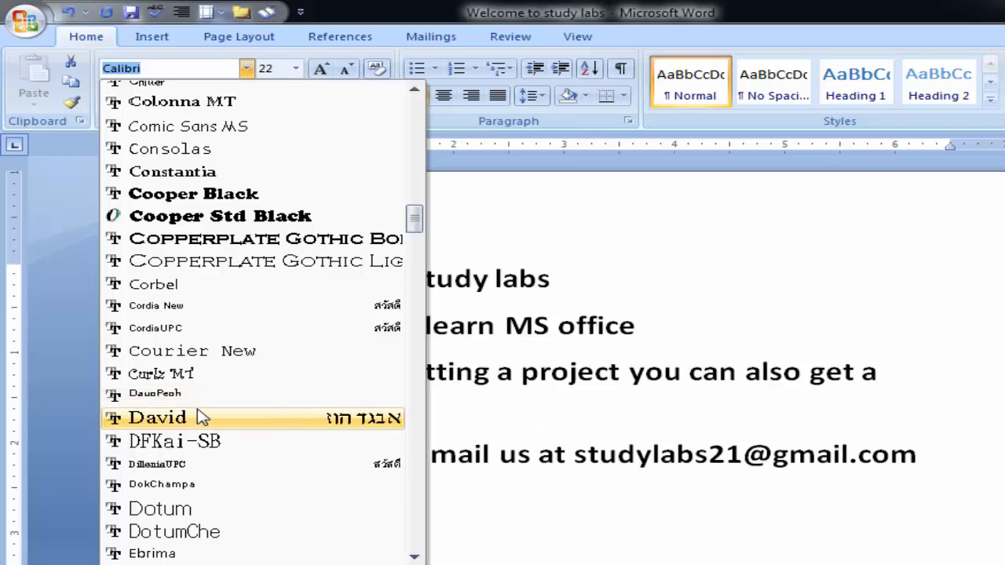
scroll(204, 463, "down", 8)
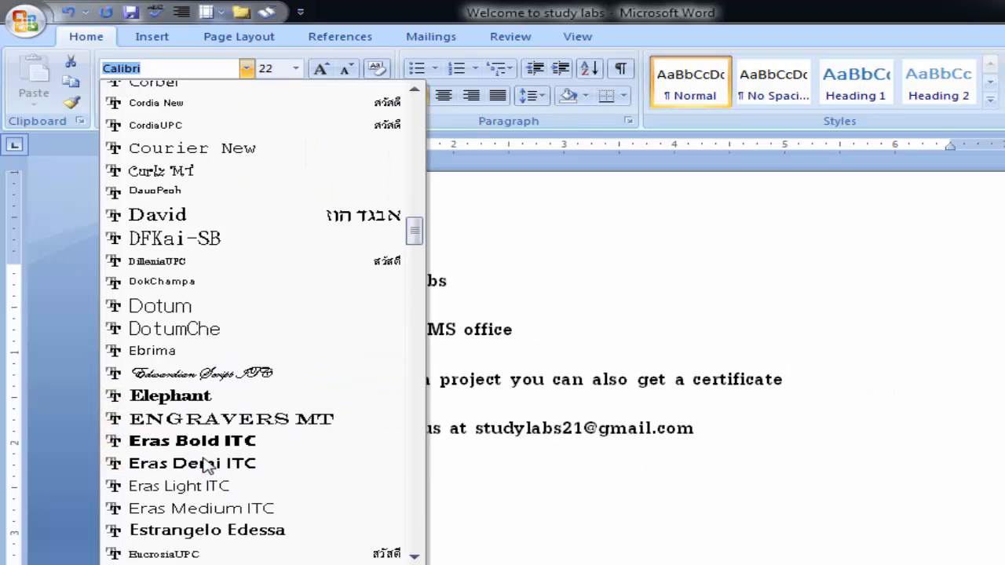
scroll(206, 465, "down", 1)
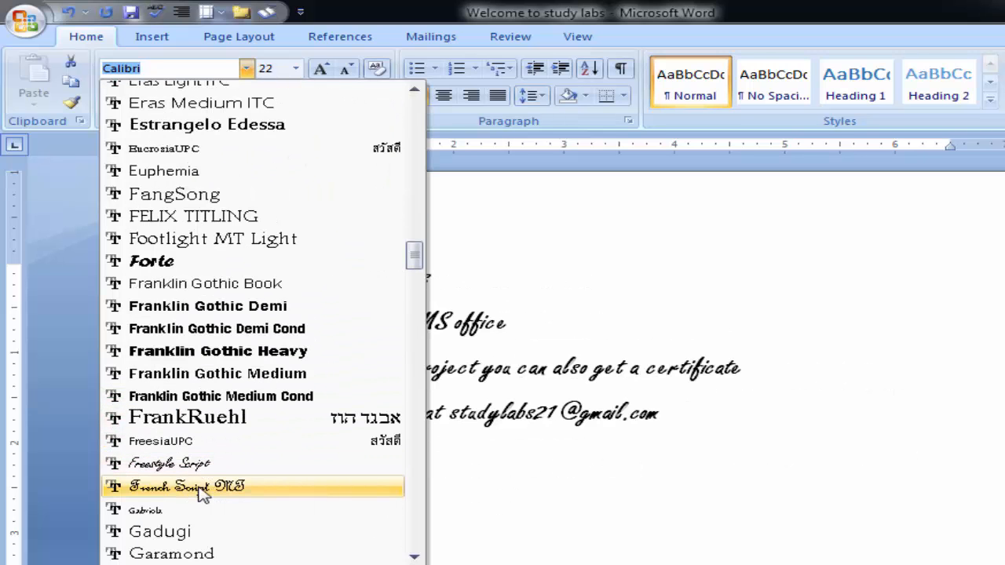
scroll(195, 515, "down", 9)
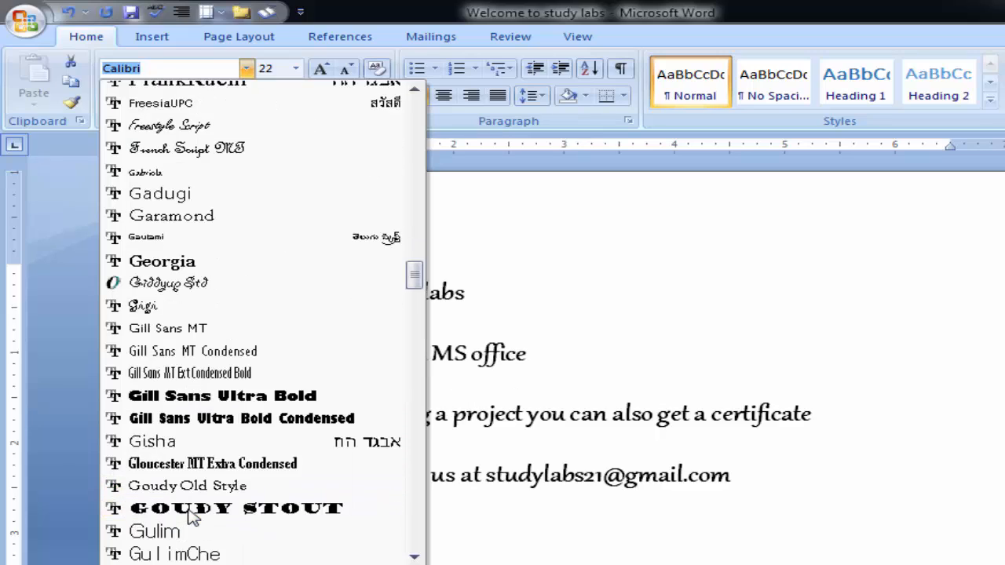
scroll(192, 517, "down", 20)
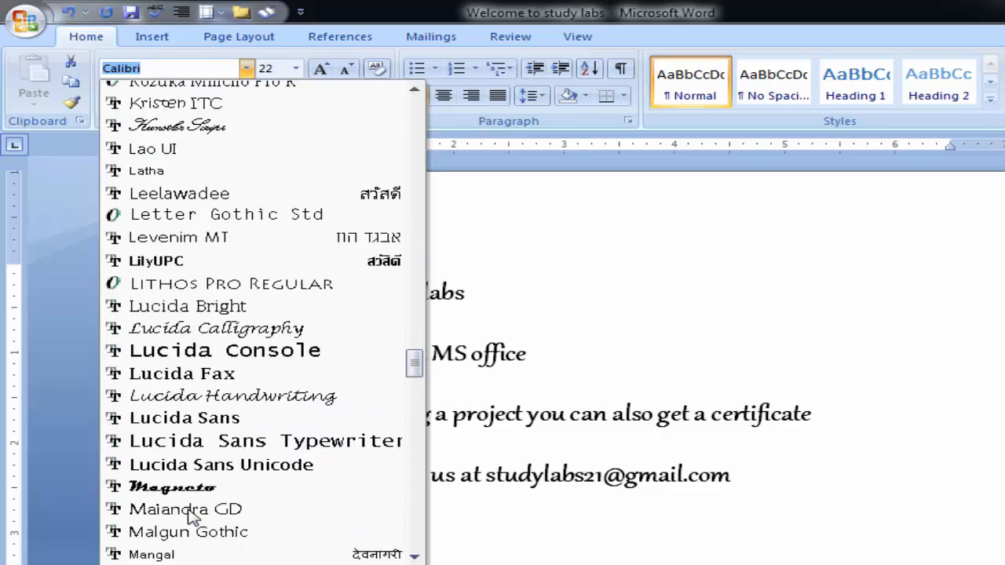
scroll(194, 517, "down", 2)
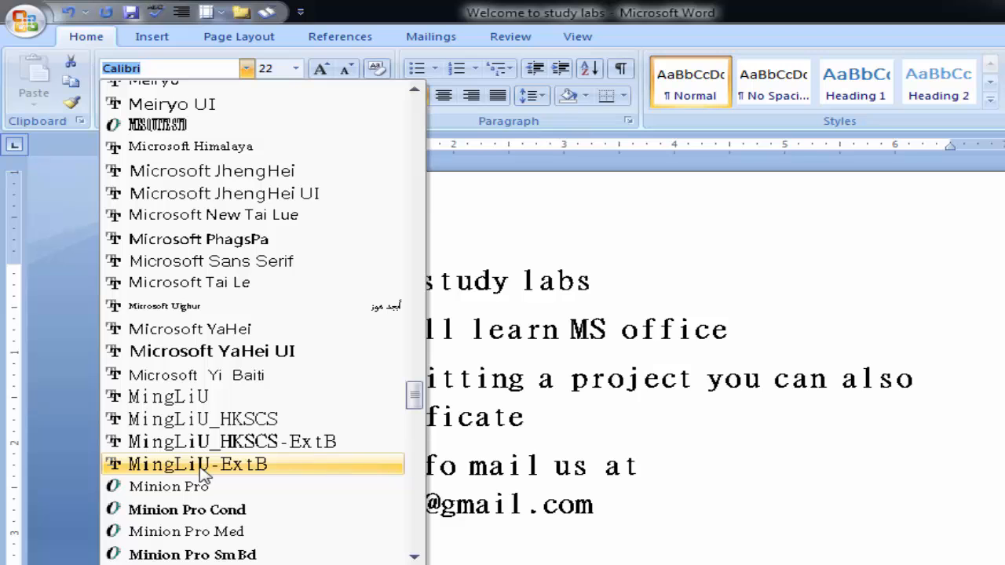
left_click(201, 469)
left_click(577, 422)
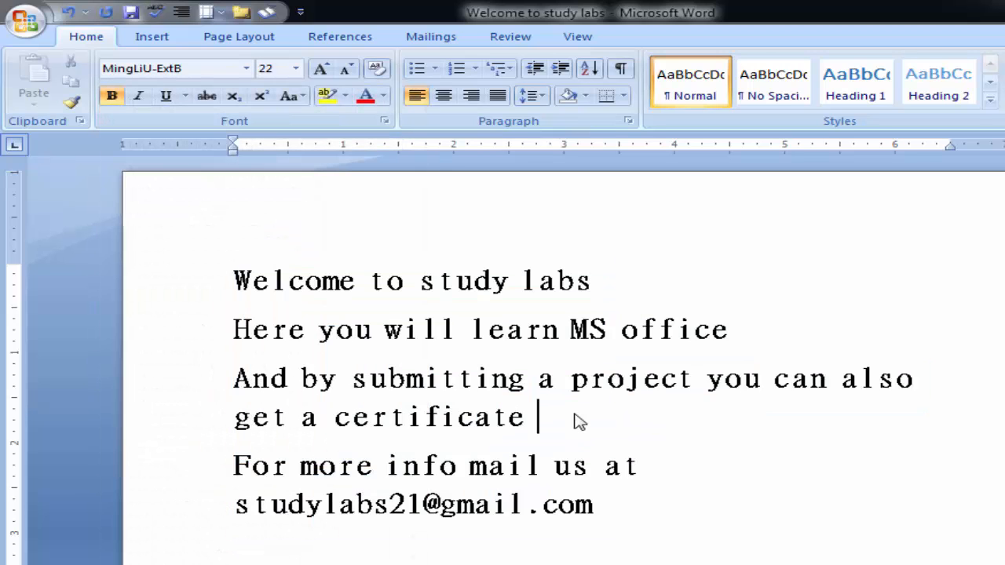
- Change the font of the "Welcome to study labs" line to Times New Roman
left_click_drag(232, 280, 577, 281)
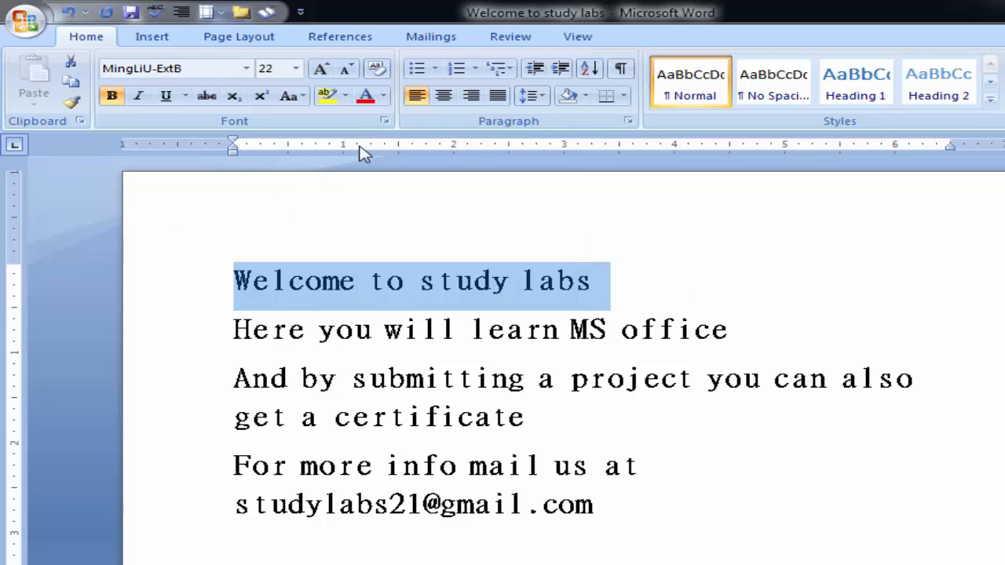
left_click(247, 69)
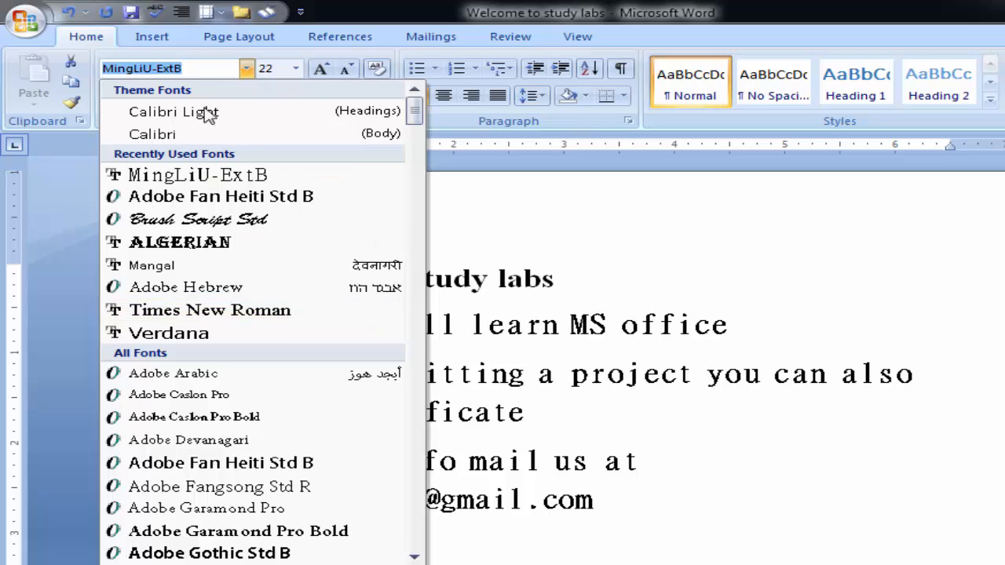
left_click(230, 314)
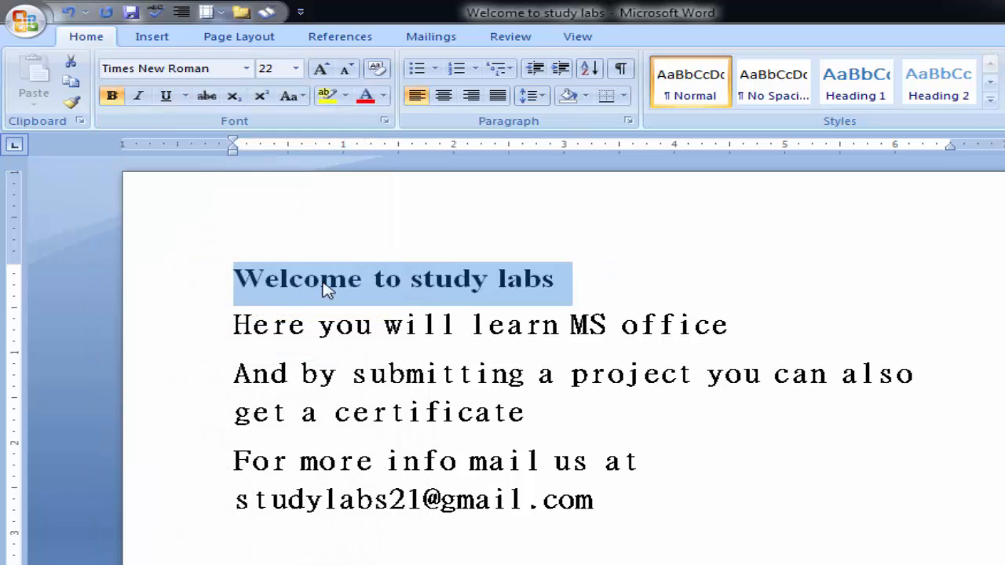
left_click(238, 290)
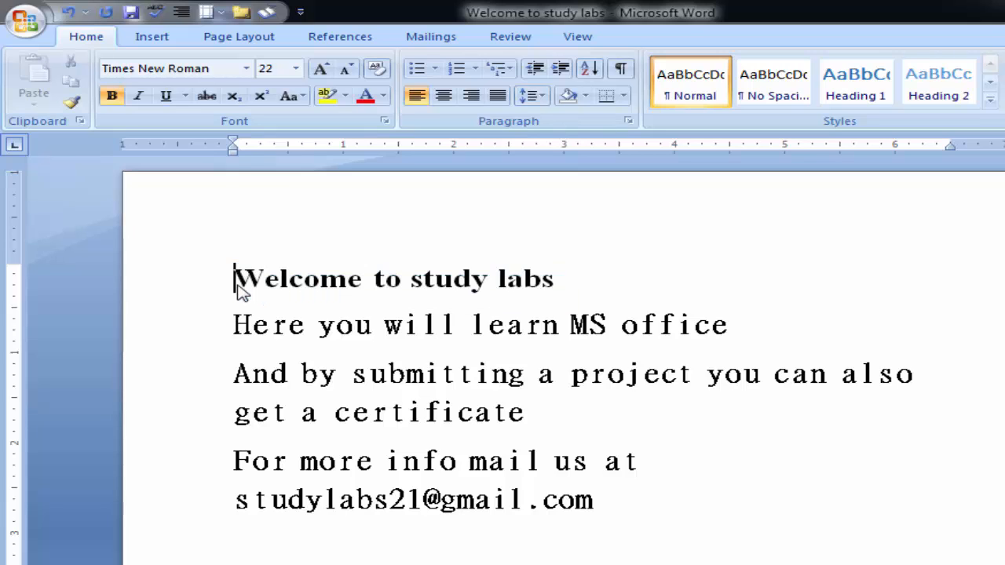
- Set the font size of the "Welcome to study labs" line to 72
left_click_drag(237, 281, 559, 284)
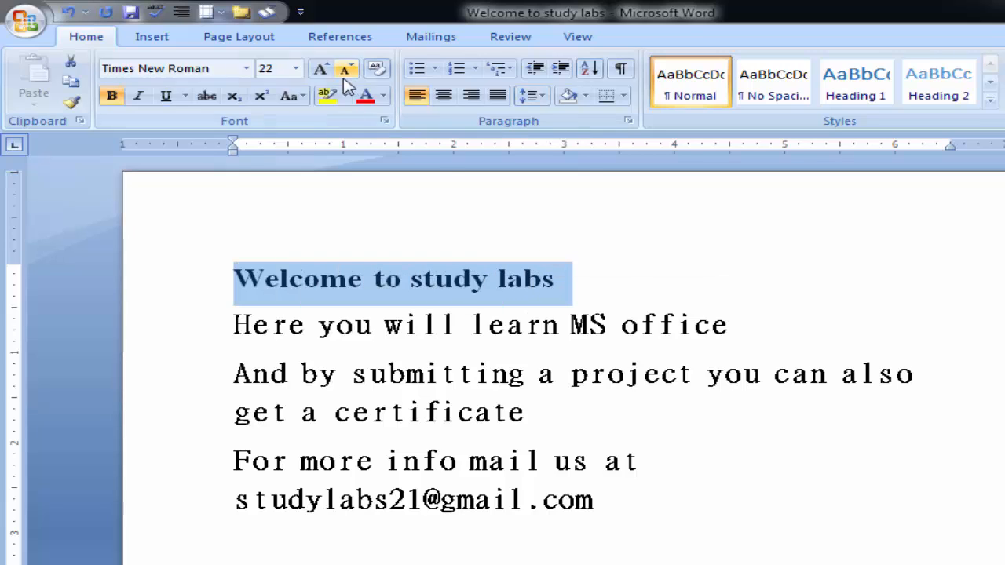
left_click(296, 70)
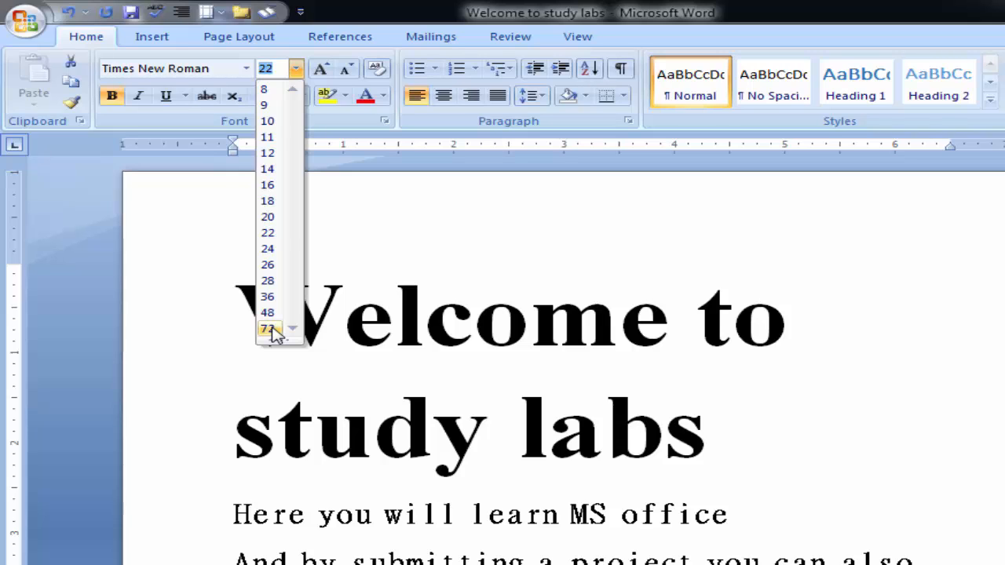
left_click(269, 330)
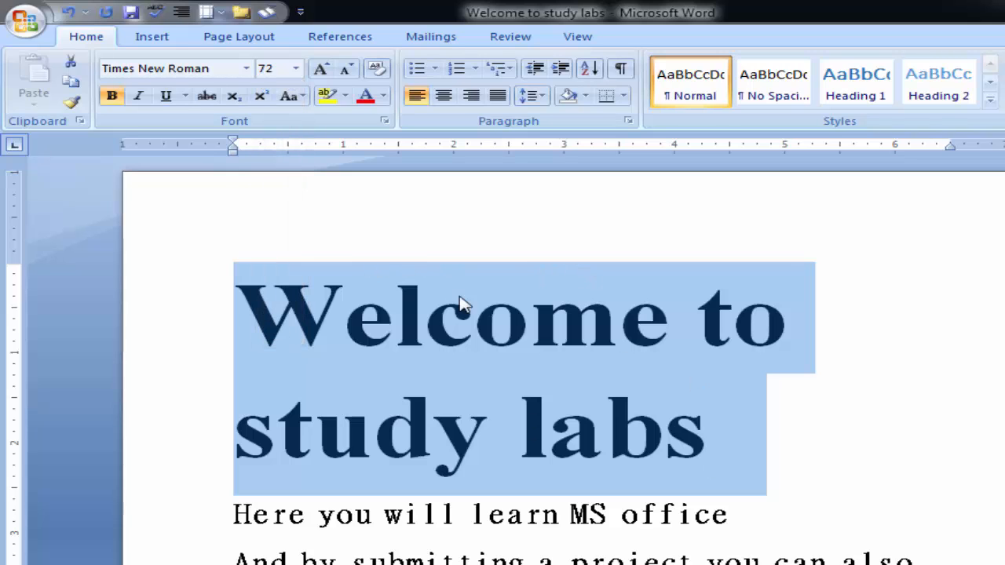
- Enlarge the "Welcome to study labs" line gradually with Grow Font until its size is 160
left_click(317, 71)
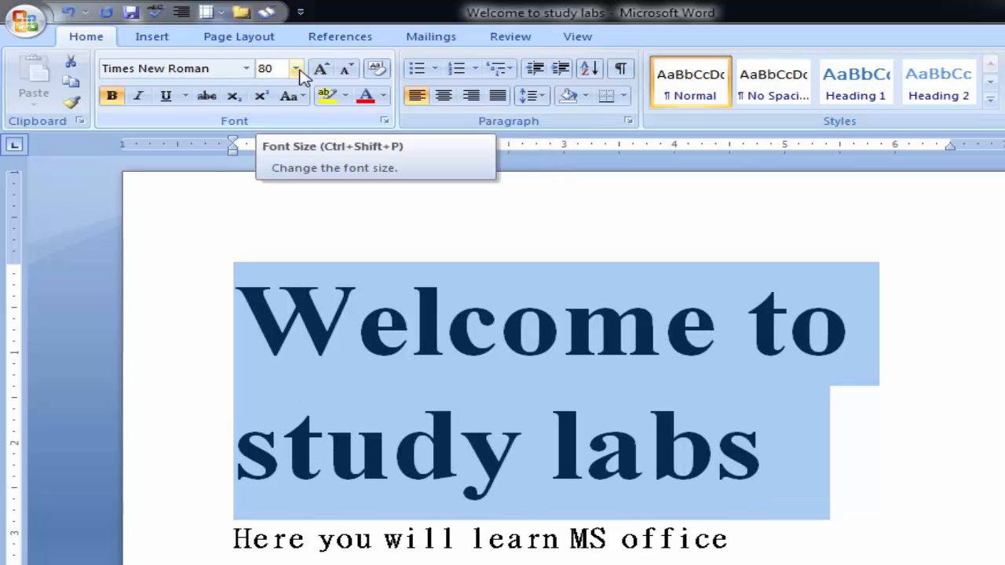
left_click(318, 71)
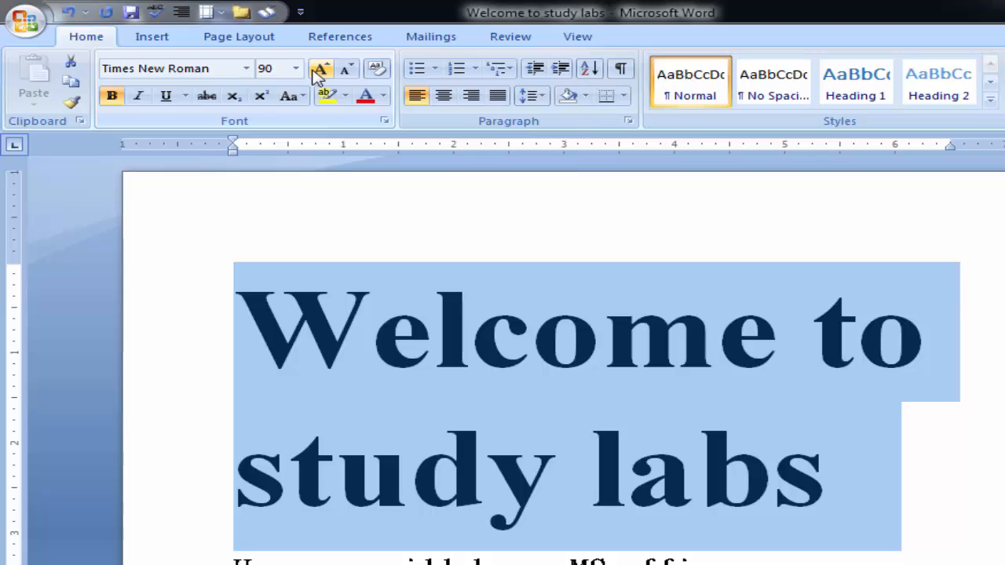
left_click(318, 70)
left_click(318, 71)
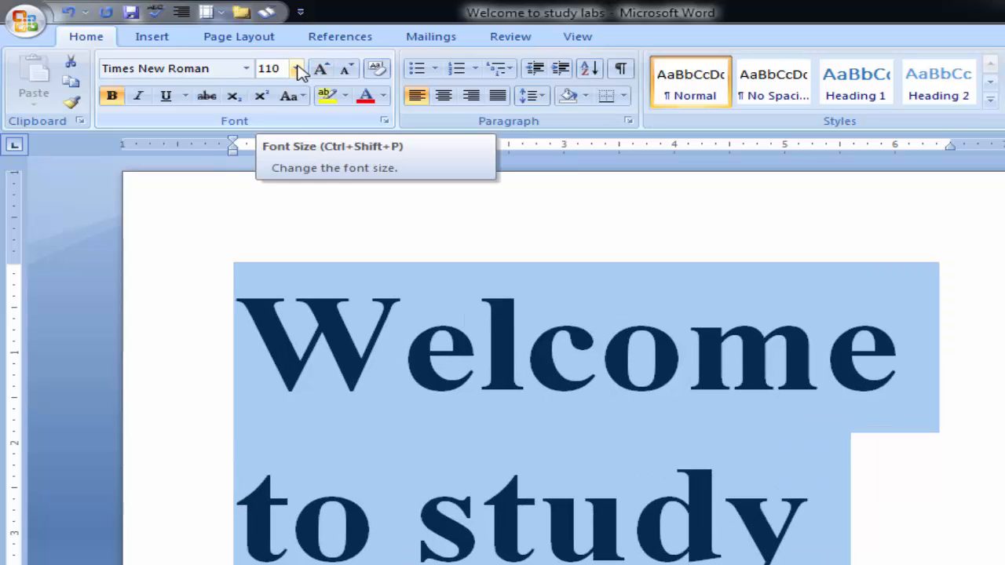
left_click(296, 69)
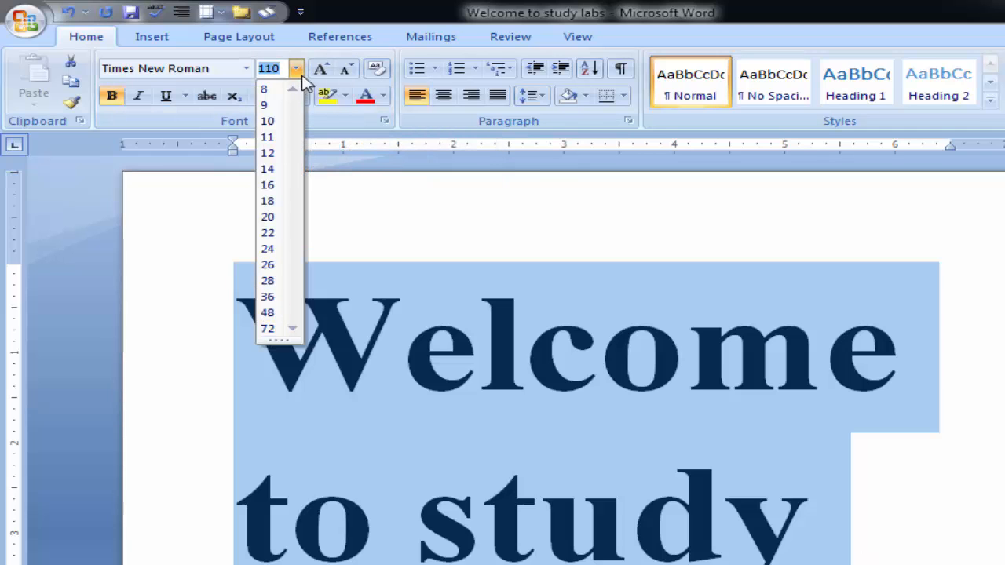
left_click(321, 70)
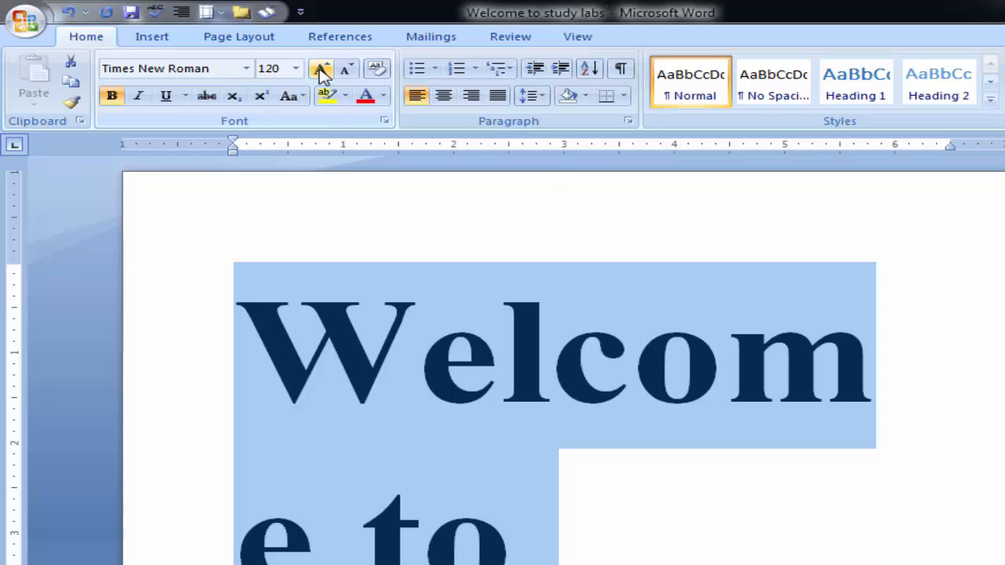
left_click(320, 71)
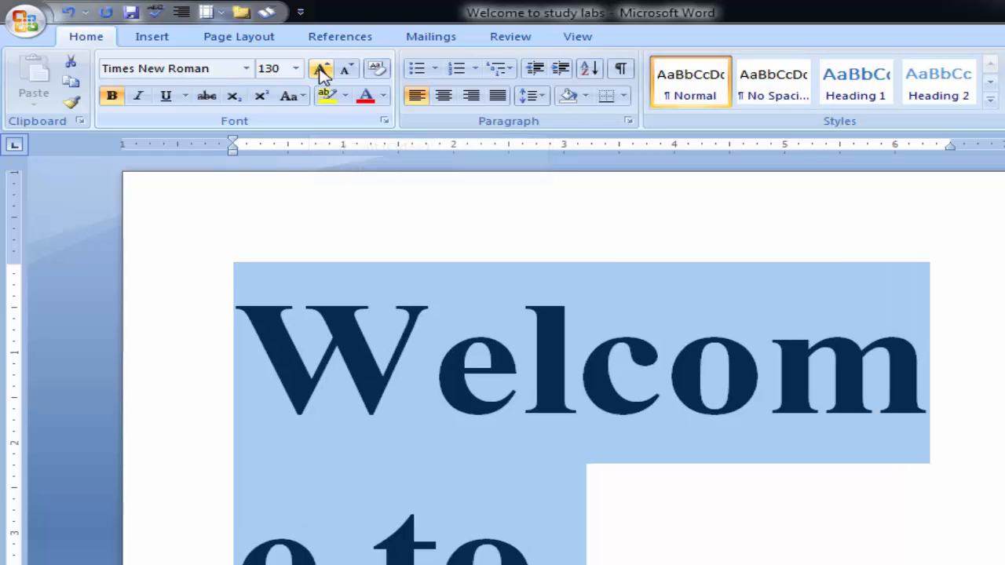
left_click(320, 71)
left_click(321, 71)
left_click(322, 72)
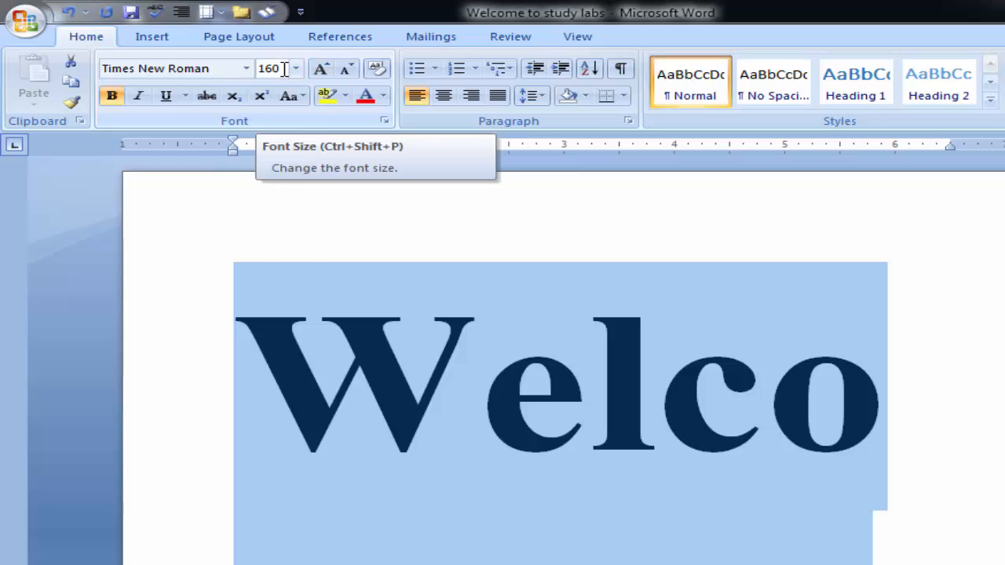
- Enter a custom font size of 30 for the "Welcome to study labs" line
left_click(295, 69)
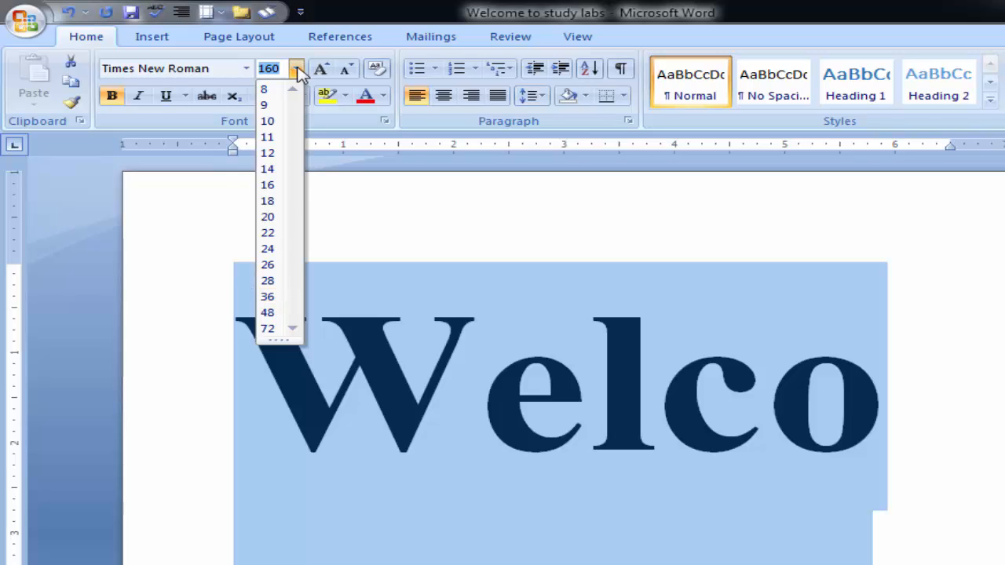
left_click(295, 69)
left_click(275, 71)
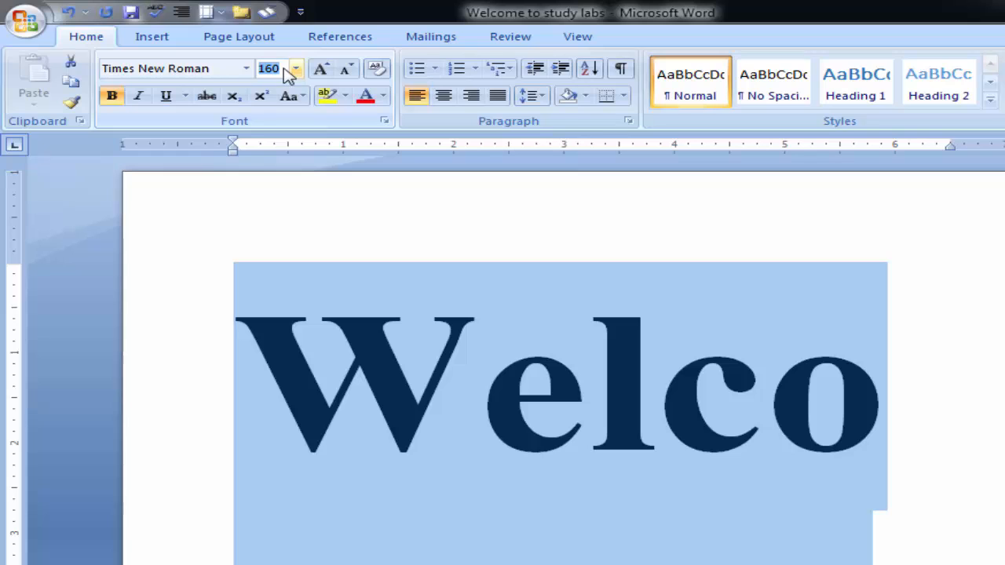
type("30")
left_click(393, 191)
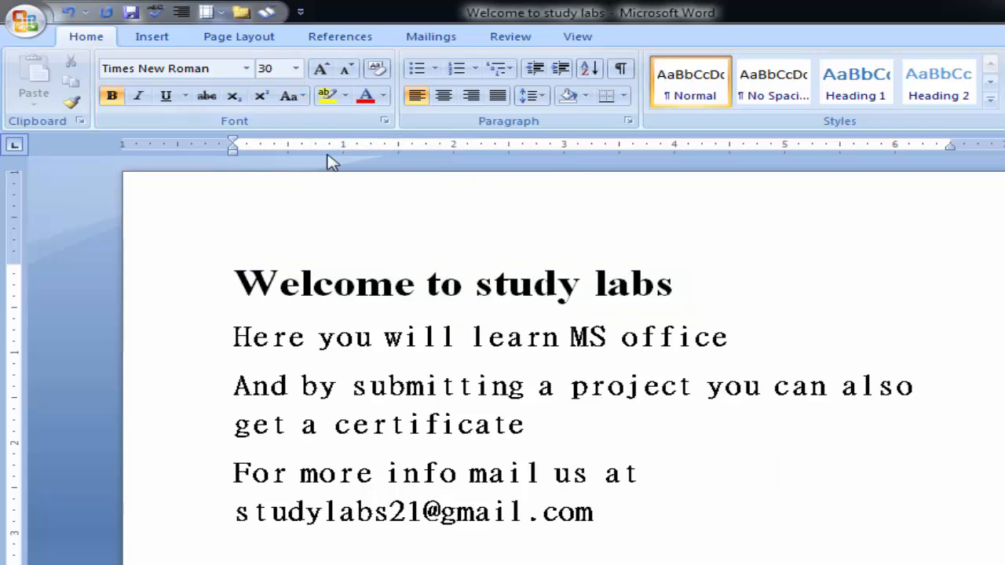
- Reduce the "Welcome to study labs" line gradually with Shrink Font until its size is 12
left_click_drag(228, 283, 636, 276)
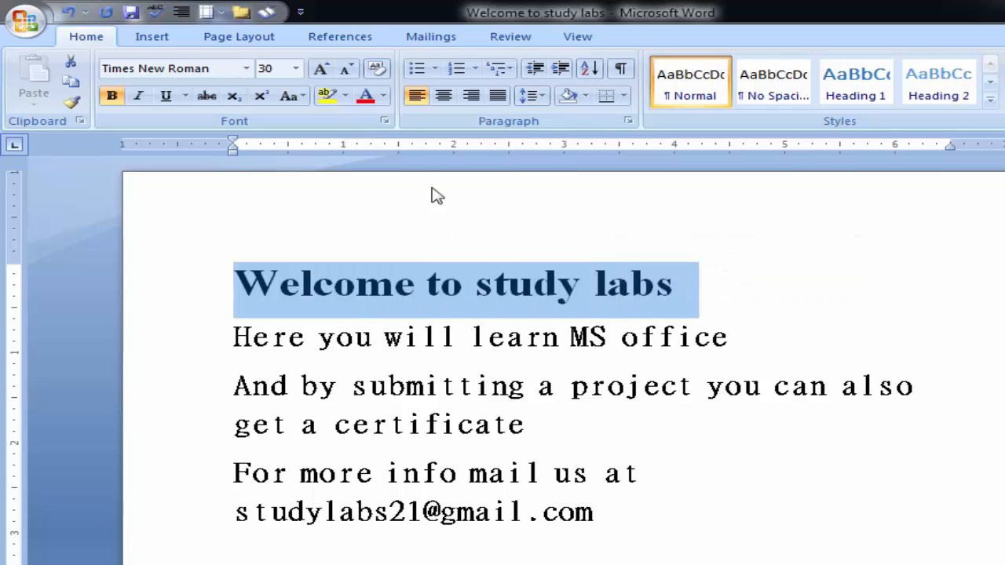
left_click(347, 71)
left_click(348, 71)
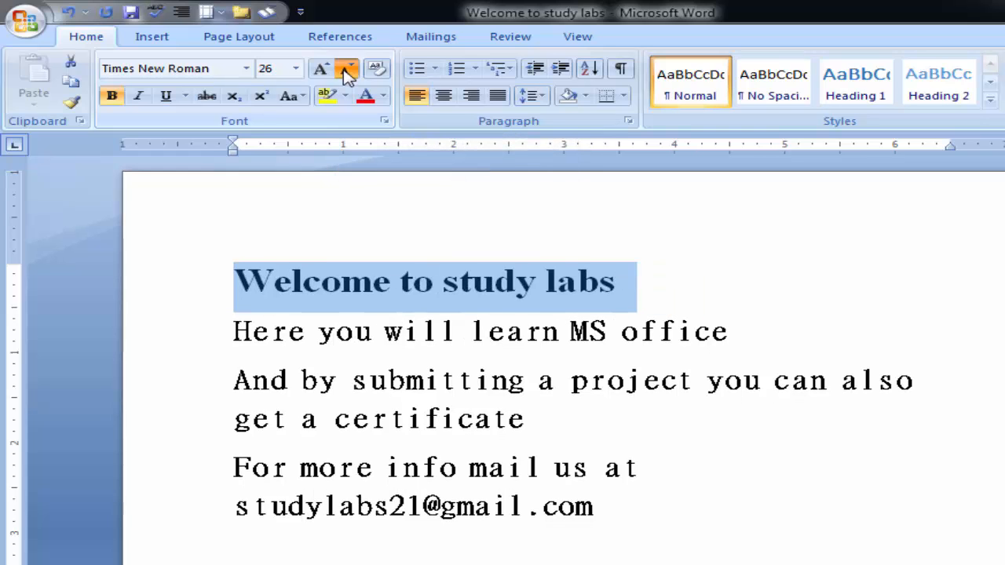
left_click(348, 70)
left_click(348, 70)
left_click(347, 71)
left_click(348, 71)
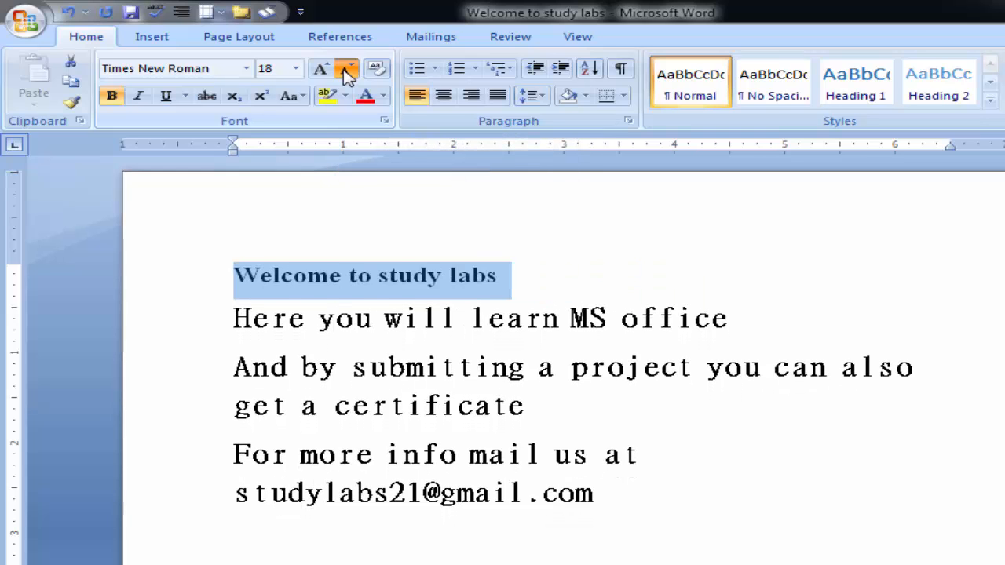
left_click(347, 71)
left_click(348, 71)
left_click(348, 70)
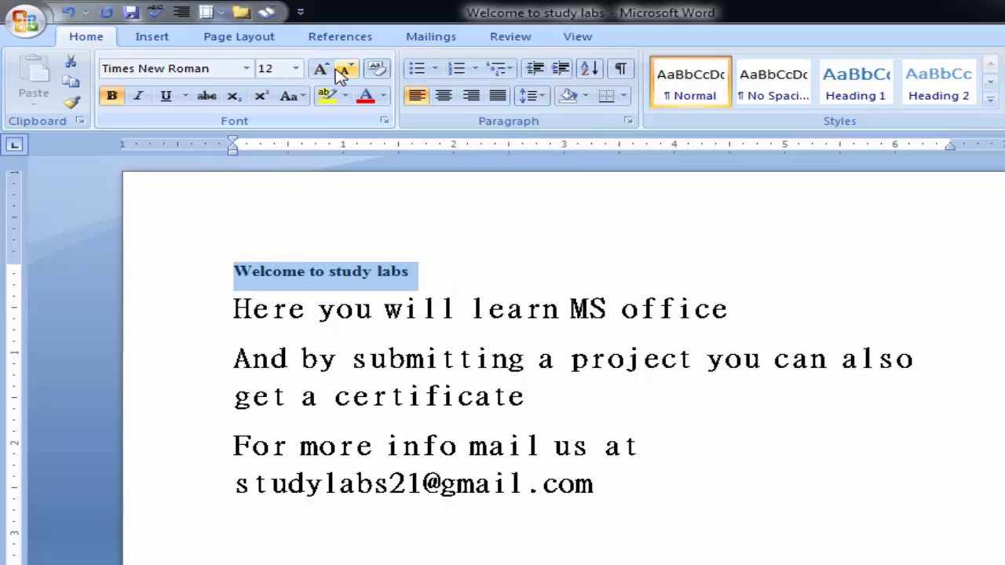
- Set the "Welcome to study labs" line to font size 28 and remove its bold formatting
left_click(295, 69)
left_click(281, 283)
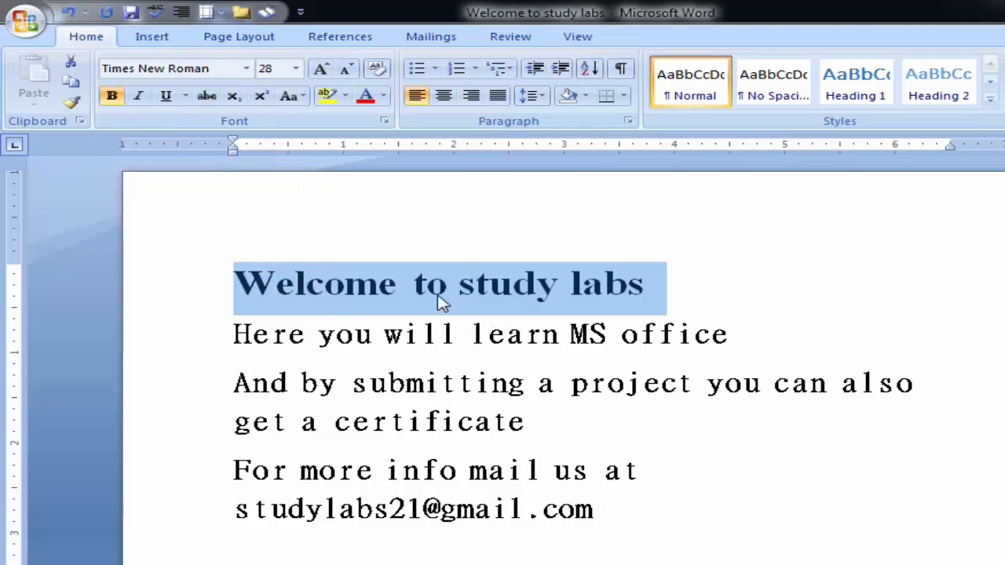
left_click(110, 102)
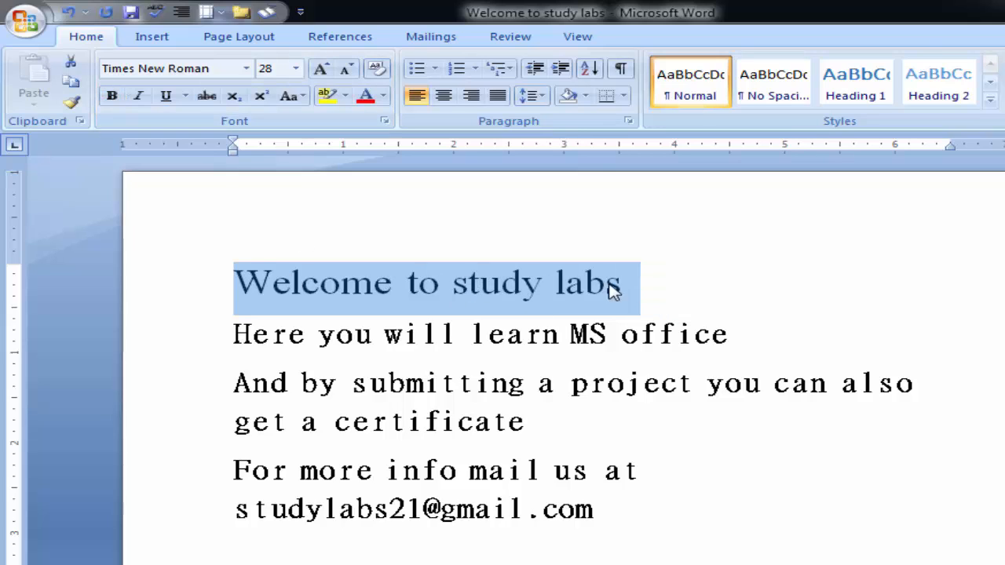
left_click(636, 288)
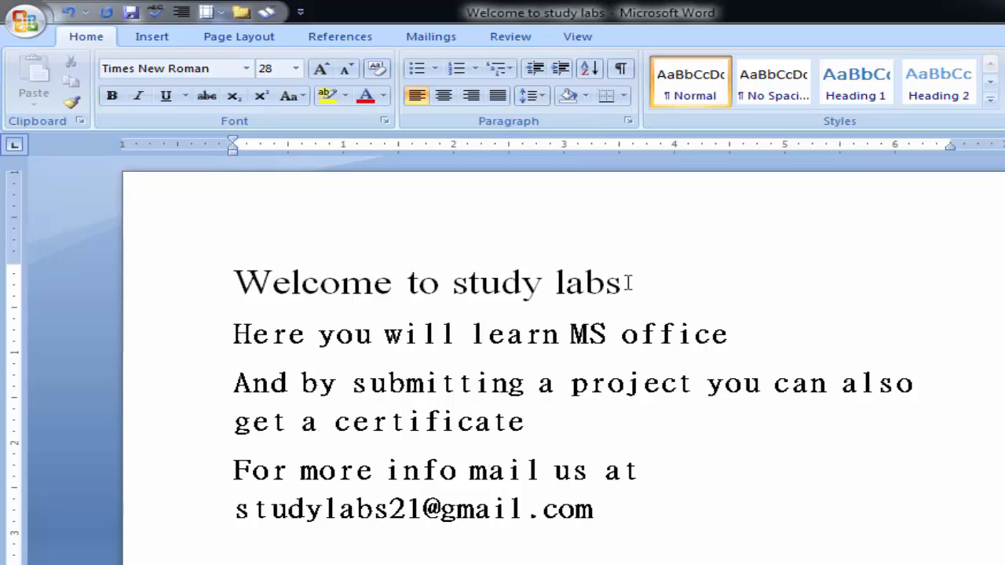
- Select all the text from the first line to the last and apply the Calibri (Body) font
triple_click(310, 287)
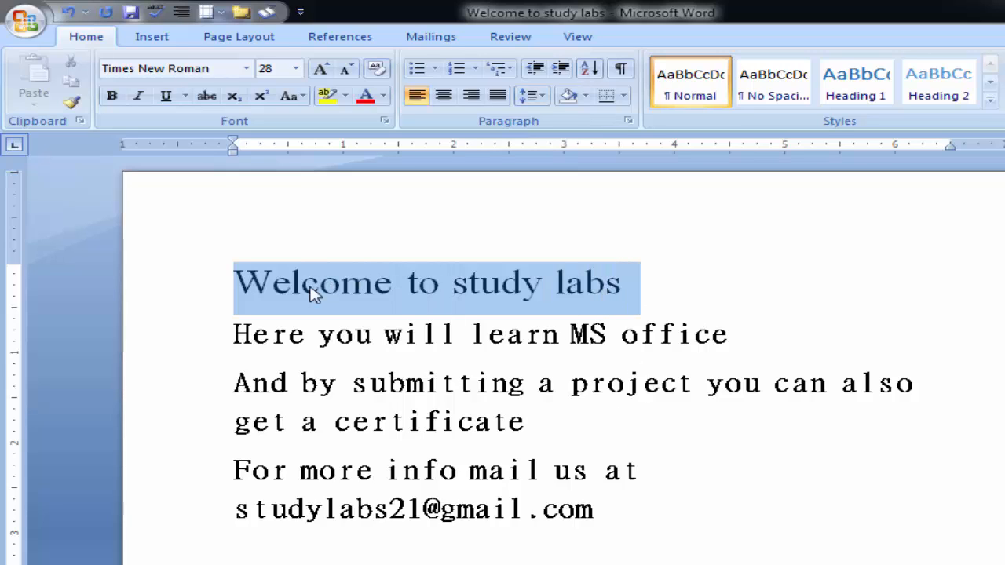
left_click(235, 283)
left_click_drag(235, 282, 601, 531)
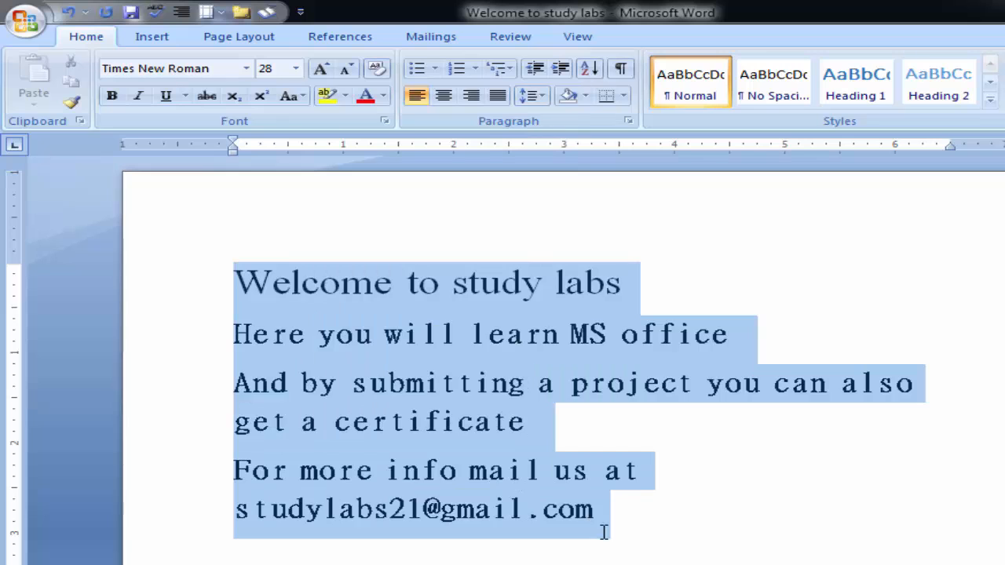
left_click(247, 68)
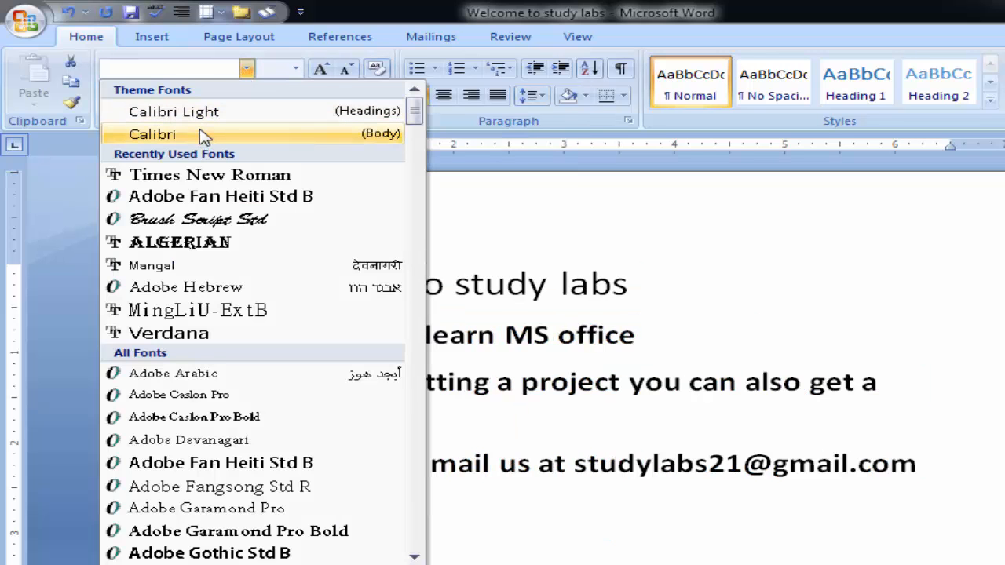
left_click(207, 135)
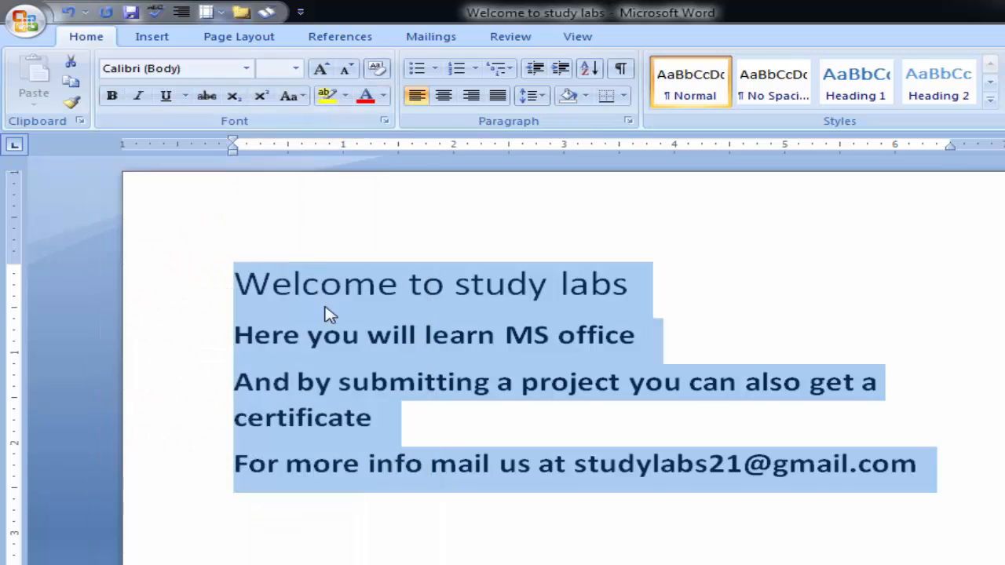
- Select all the text from "Welcome to study labs" to the last line and remove its bold formatting
left_click(324, 311)
left_click_drag(264, 289, 966, 479)
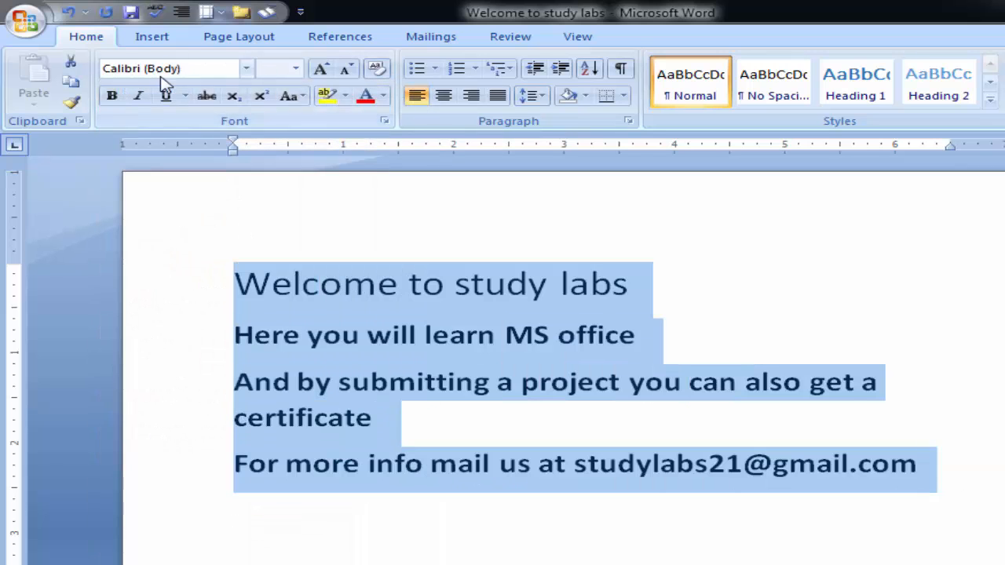
left_click(113, 95)
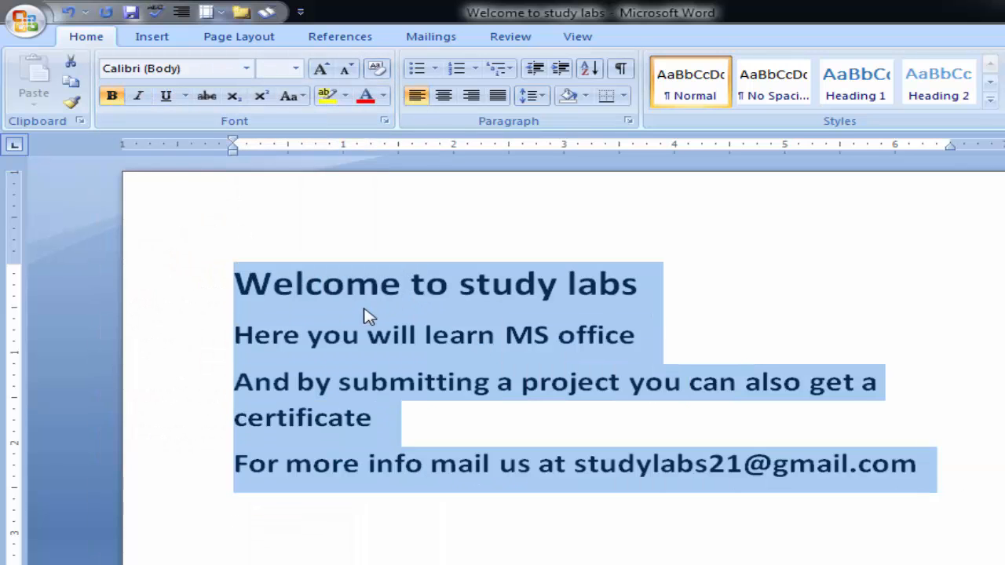
left_click(111, 96)
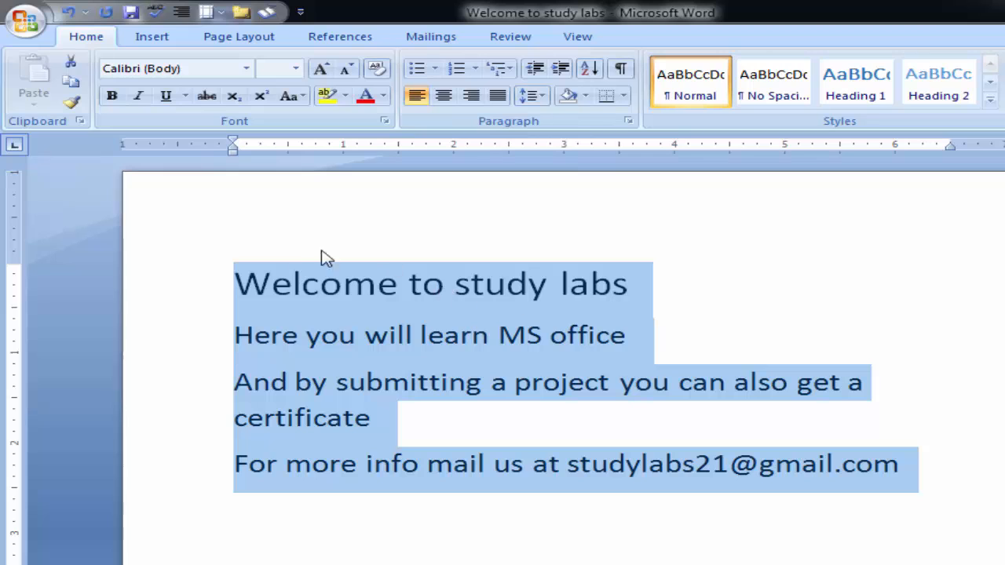
left_click(251, 302)
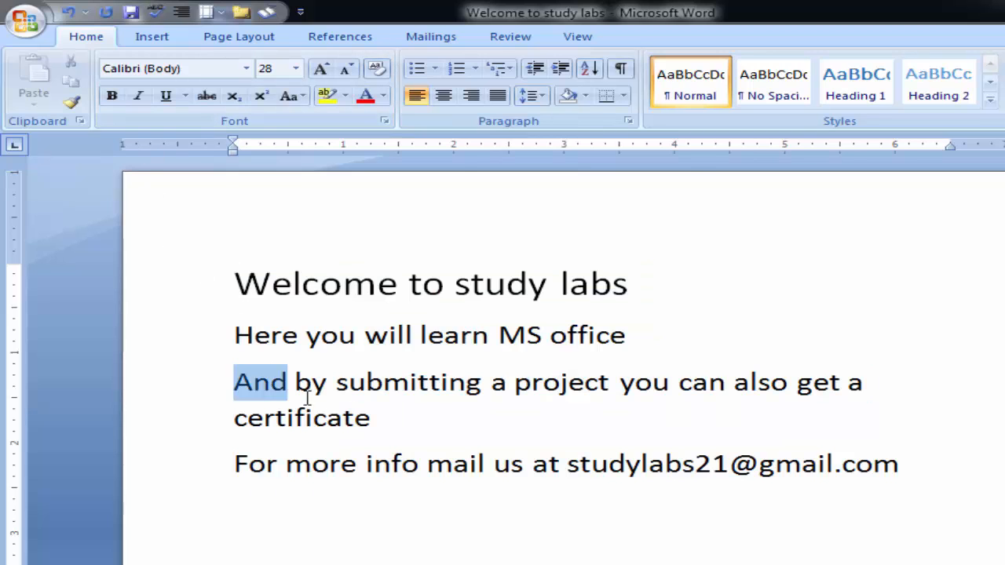
- Apply bold to the "And by submitting a project" paragraph and remove it again
triple_click(240, 380)
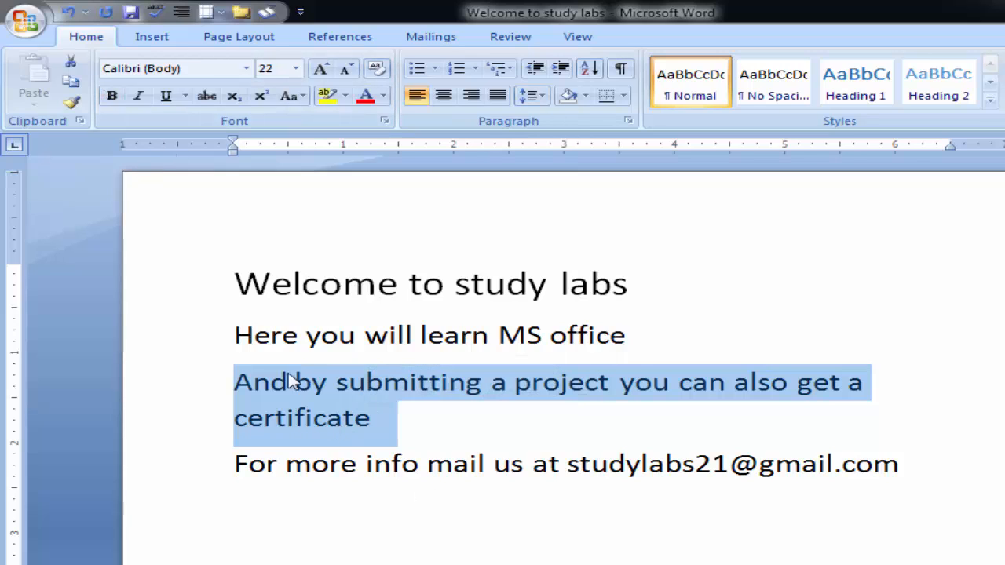
left_click(112, 98)
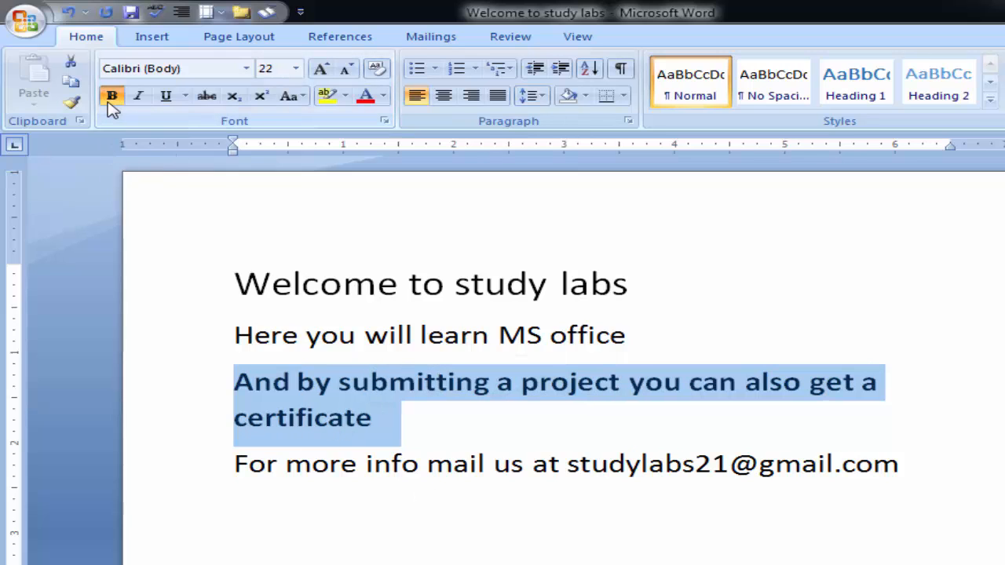
left_click(113, 100)
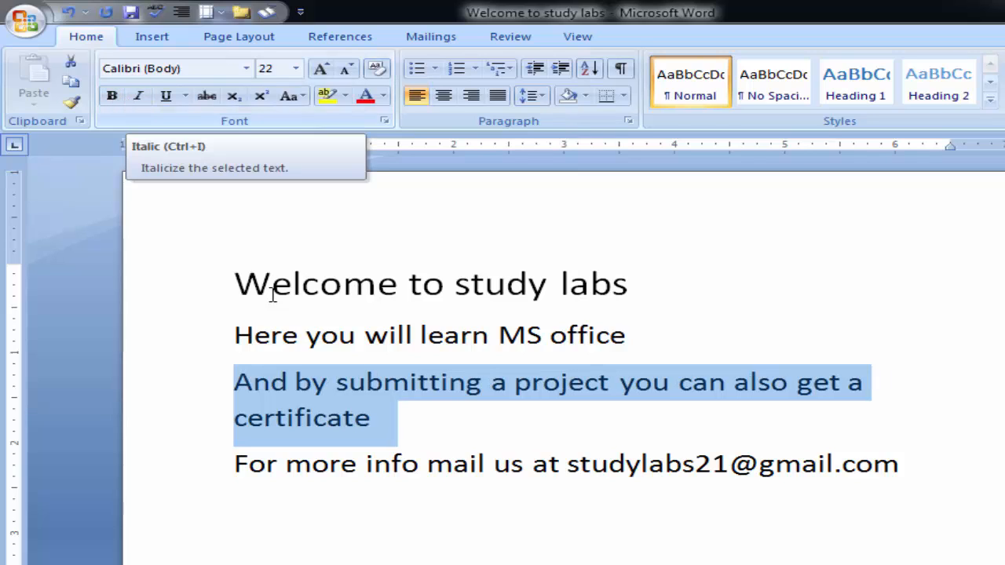
- Italicize the words "MS office" in the second line and switch the italics off again
left_click_drag(617, 336, 254, 332)
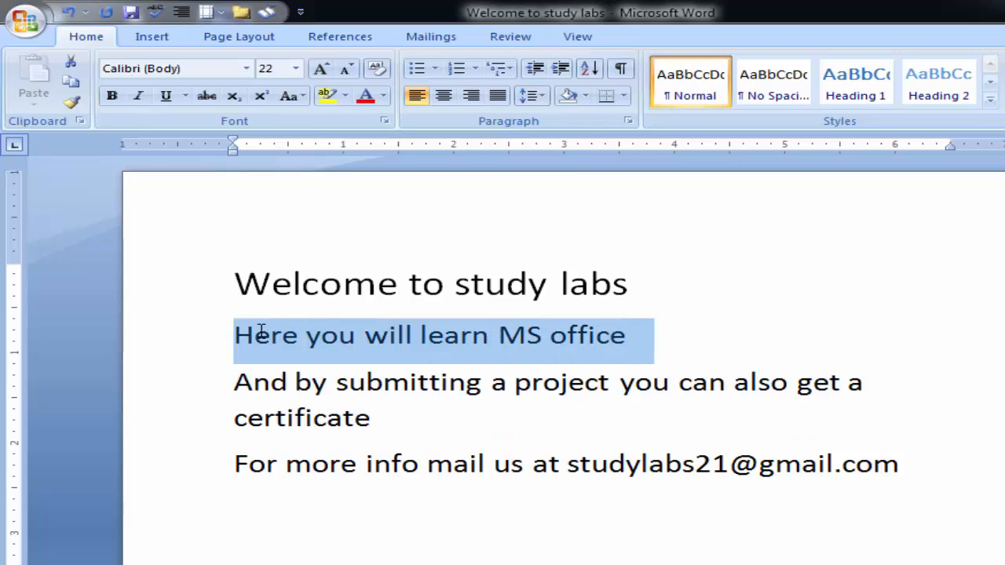
left_click(421, 335)
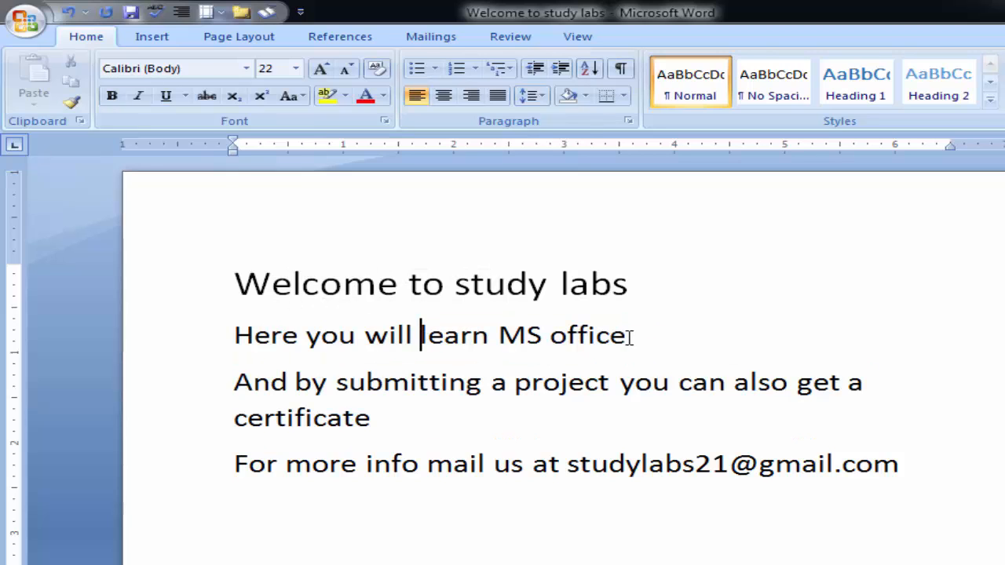
left_click_drag(633, 335, 499, 335)
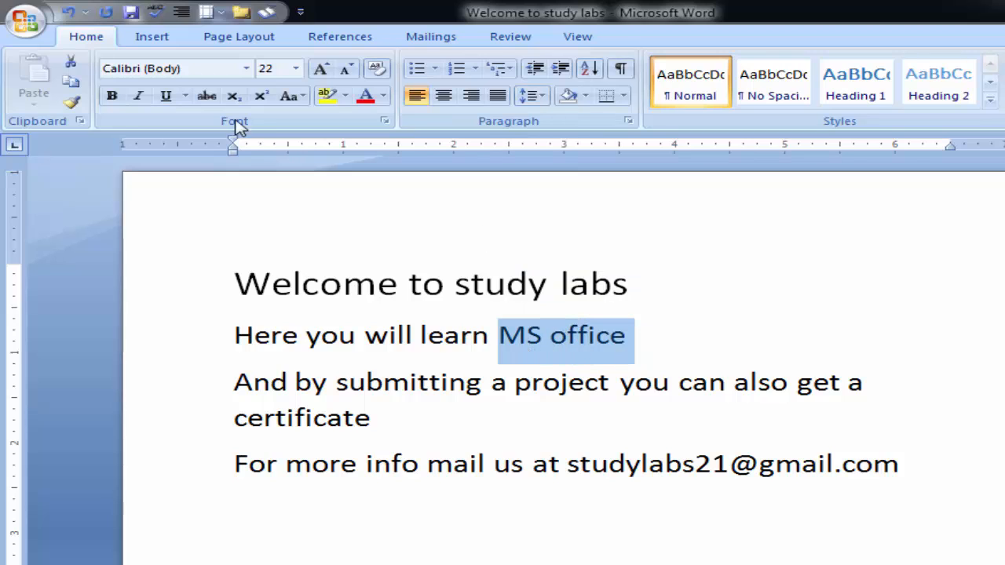
left_click(139, 98)
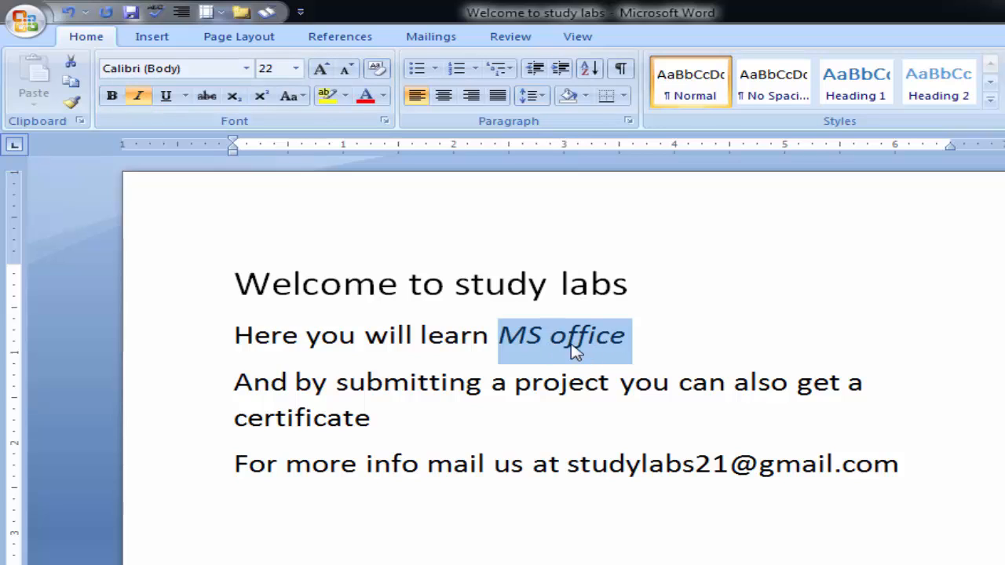
left_click(145, 100)
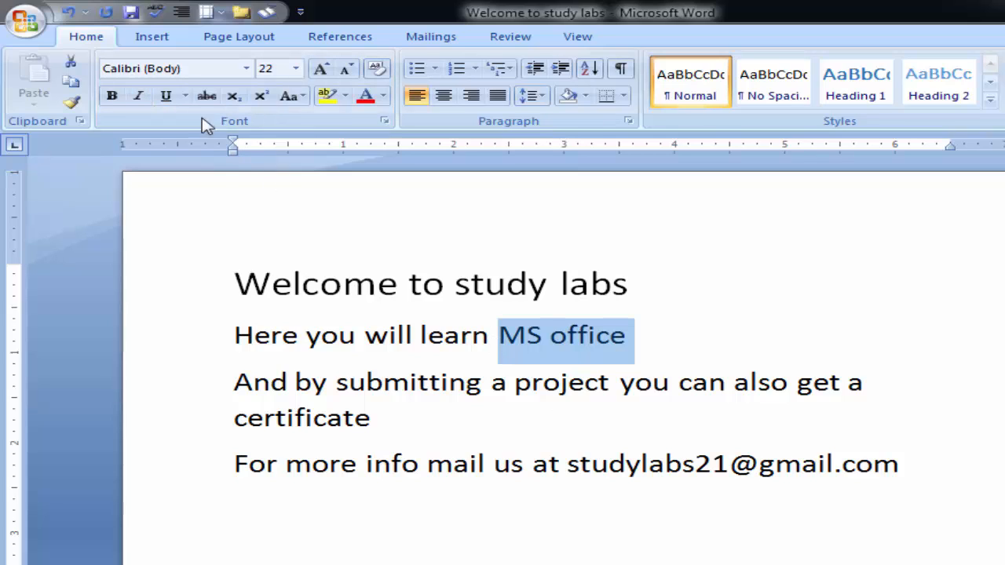
- Underline the words "MS office" with the double-line style
left_click(164, 96)
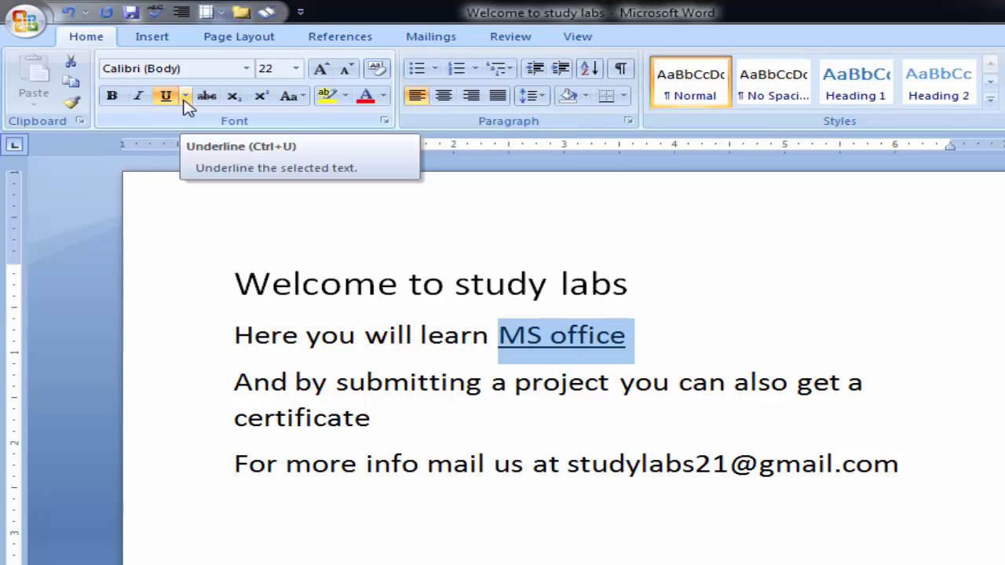
left_click(185, 96)
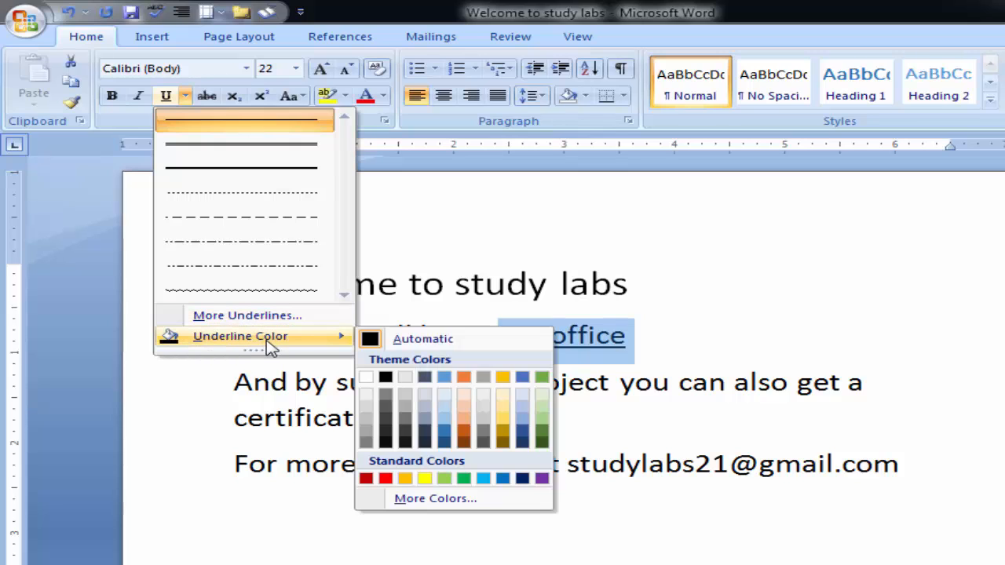
left_click(264, 154)
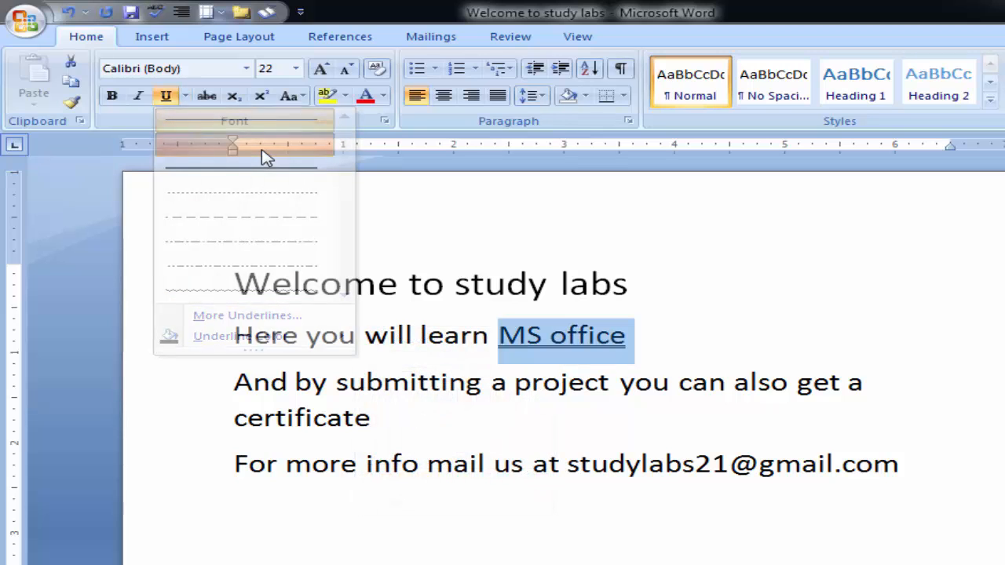
- Color the double underline of "MS office" red and turn underlining off at the end of that line
left_click(186, 95)
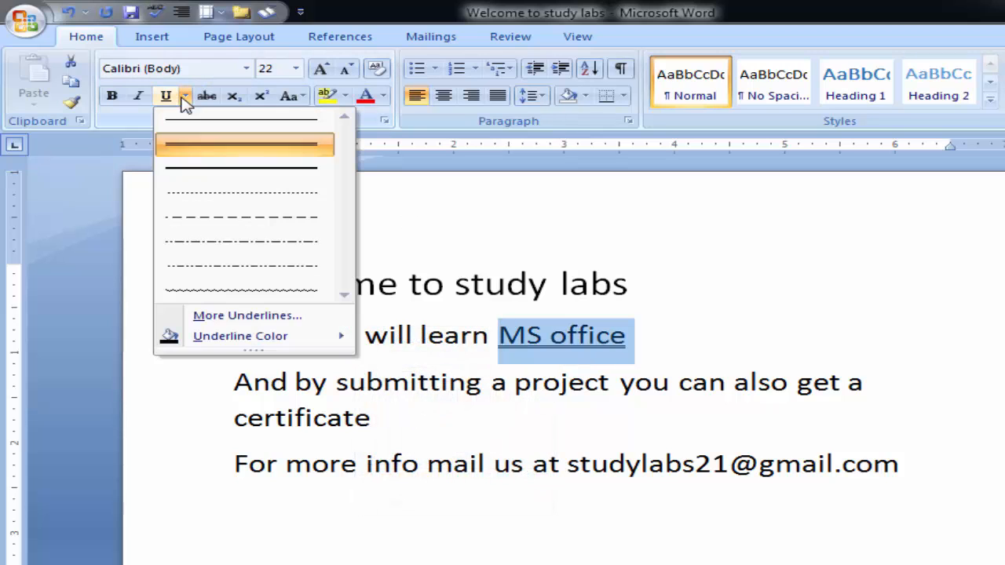
mouse_move(243, 339)
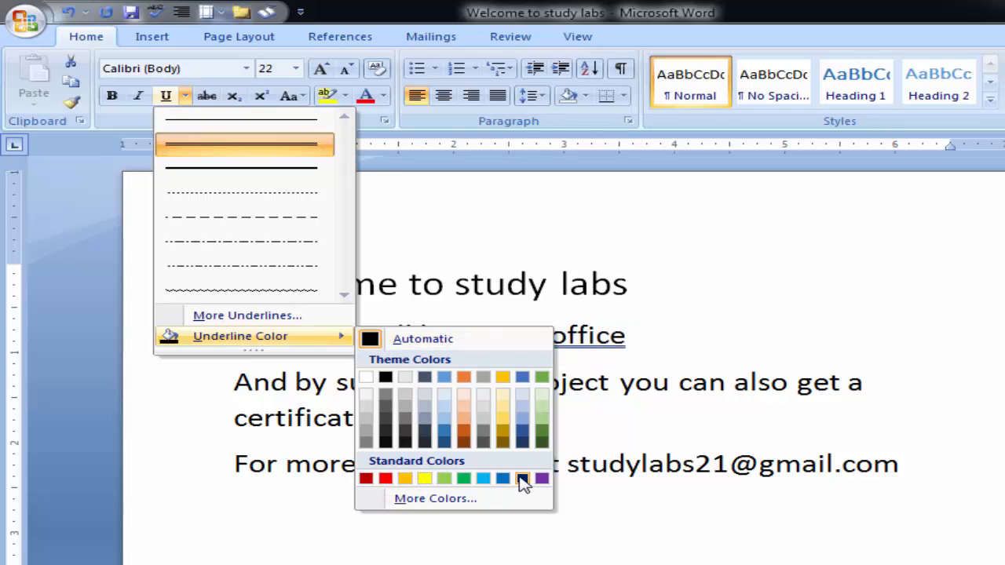
left_click(385, 479)
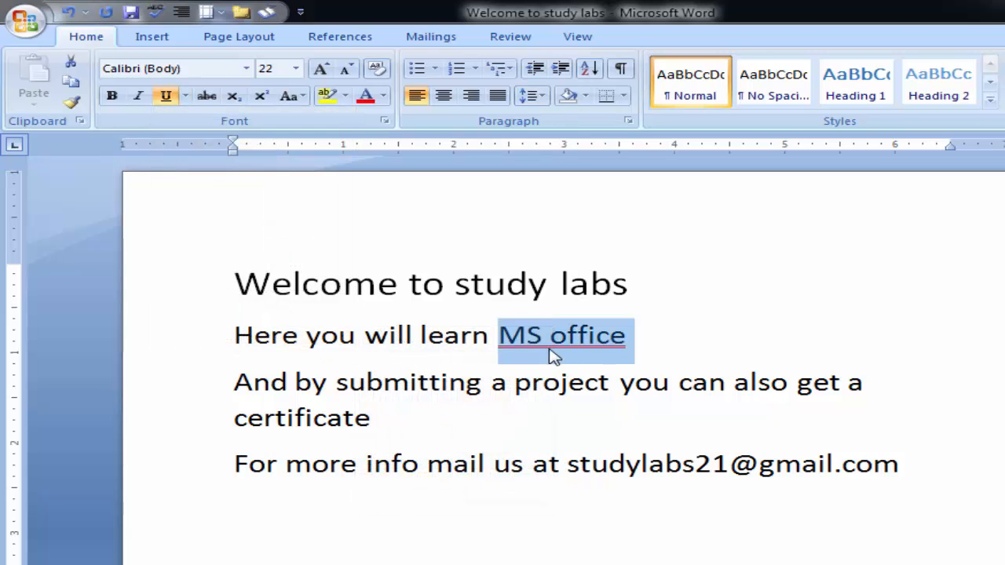
left_click(673, 343)
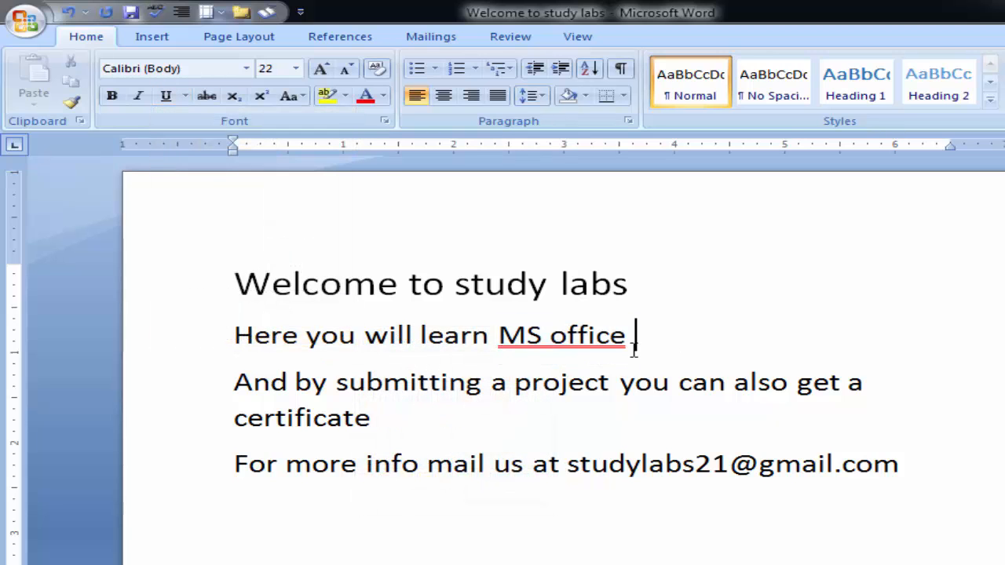
left_click(166, 98)
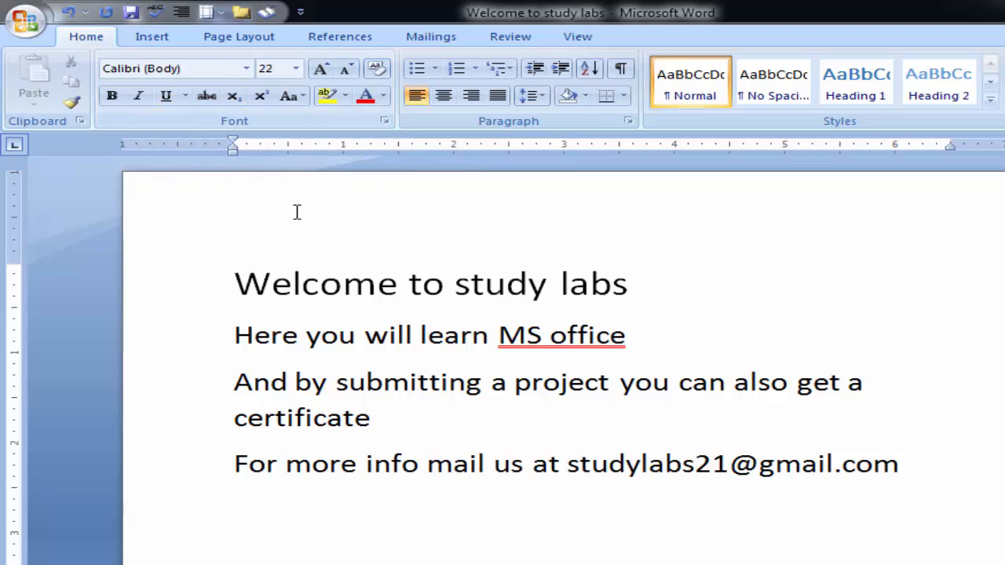
- Add the numbers "1000" and "700" after "Welcome to study labs" on the first line
left_click(237, 284)
left_click_drag(237, 284, 387, 295)
left_click(654, 281)
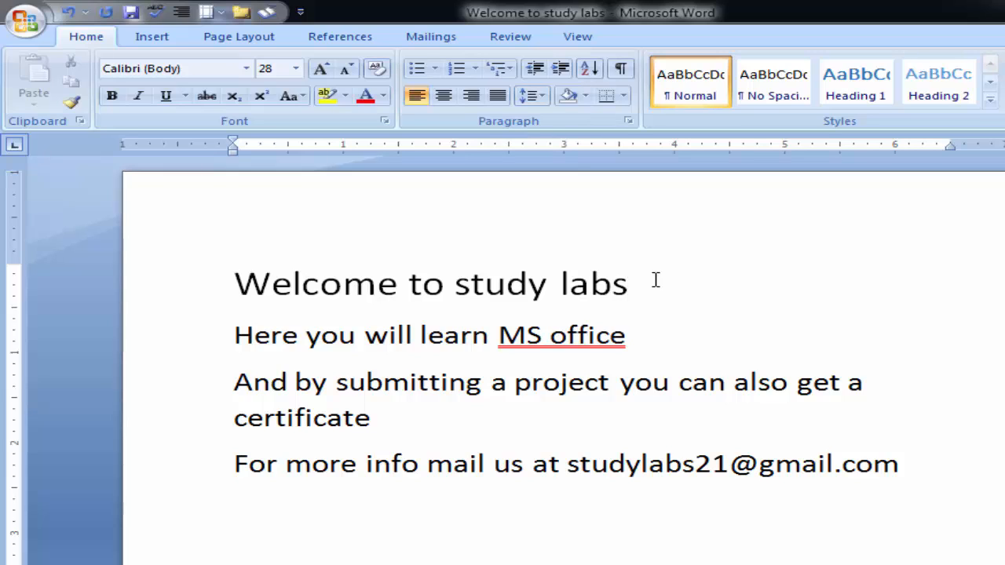
type("1000")
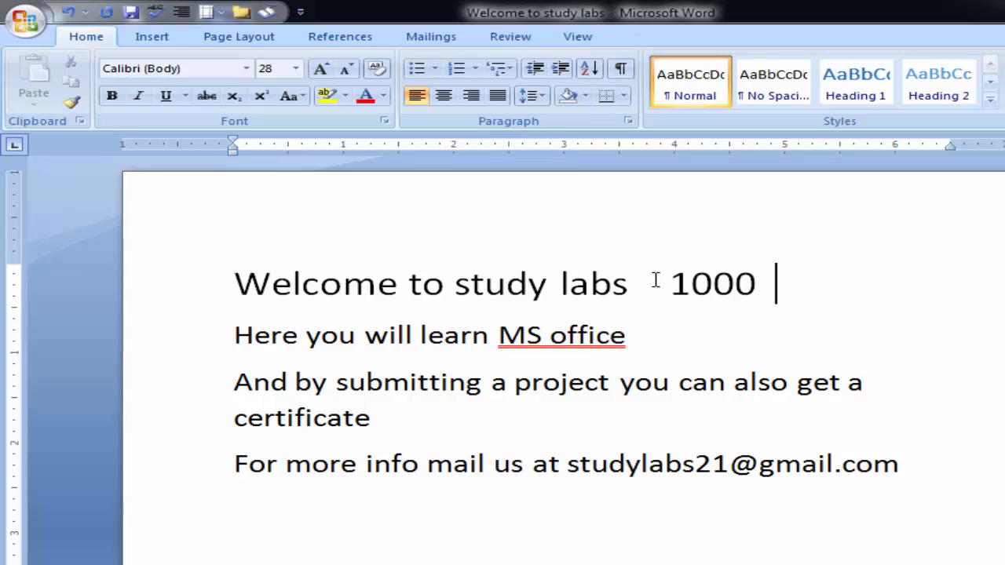
type("700")
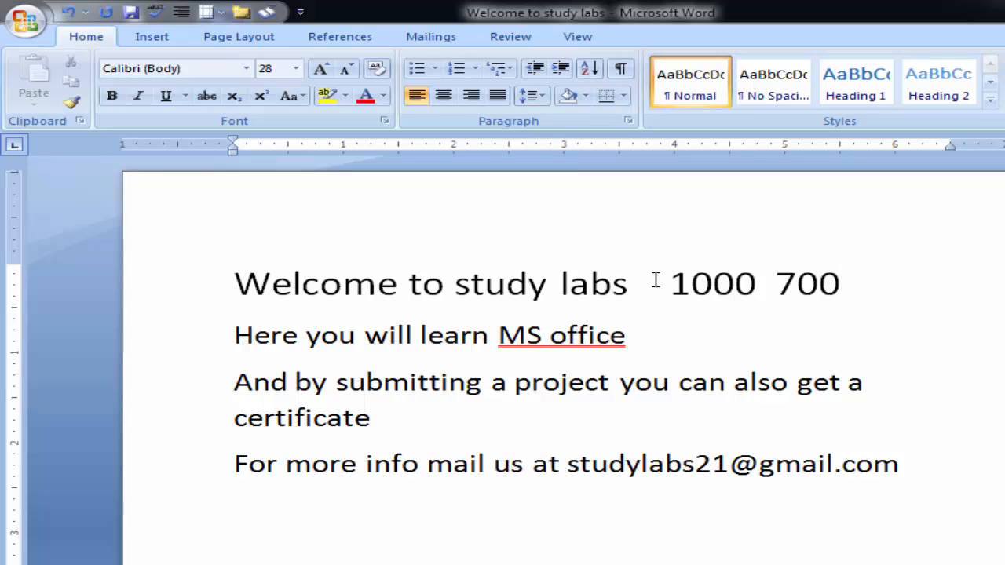
- Apply strikethrough to the number "1000" on the first line
left_click_drag(757, 285, 668, 287)
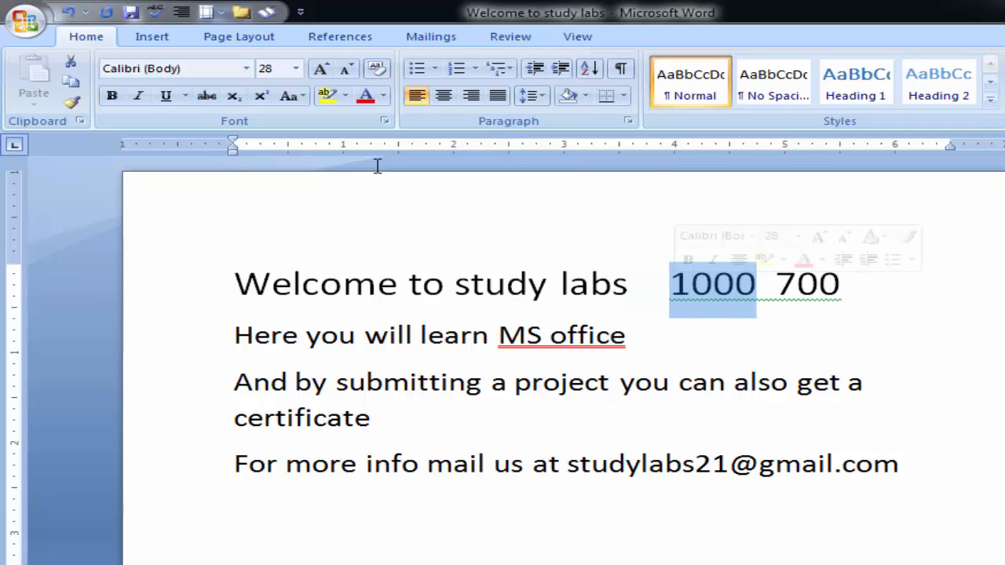
left_click(207, 97)
left_click(855, 340)
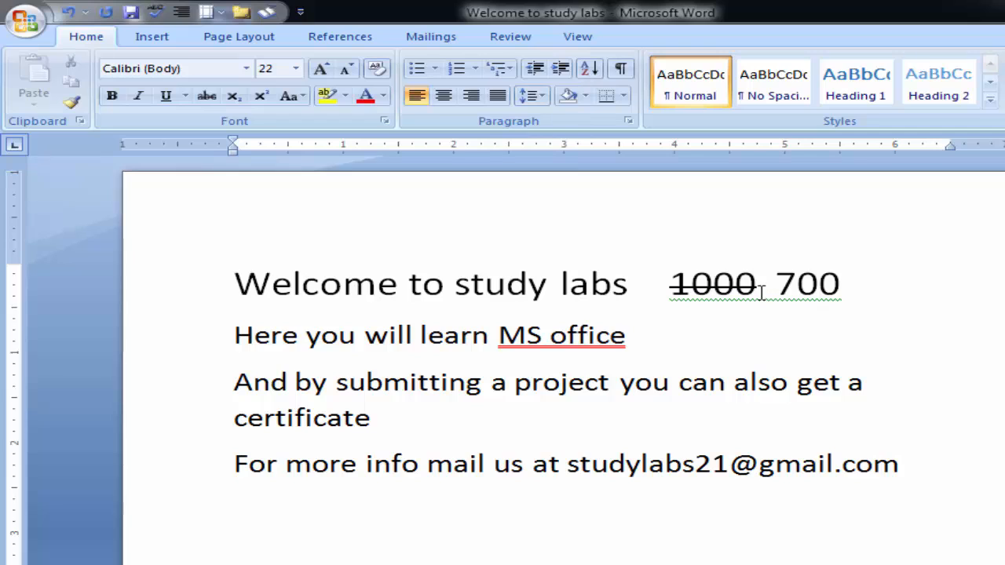
left_click_drag(758, 289, 669, 287)
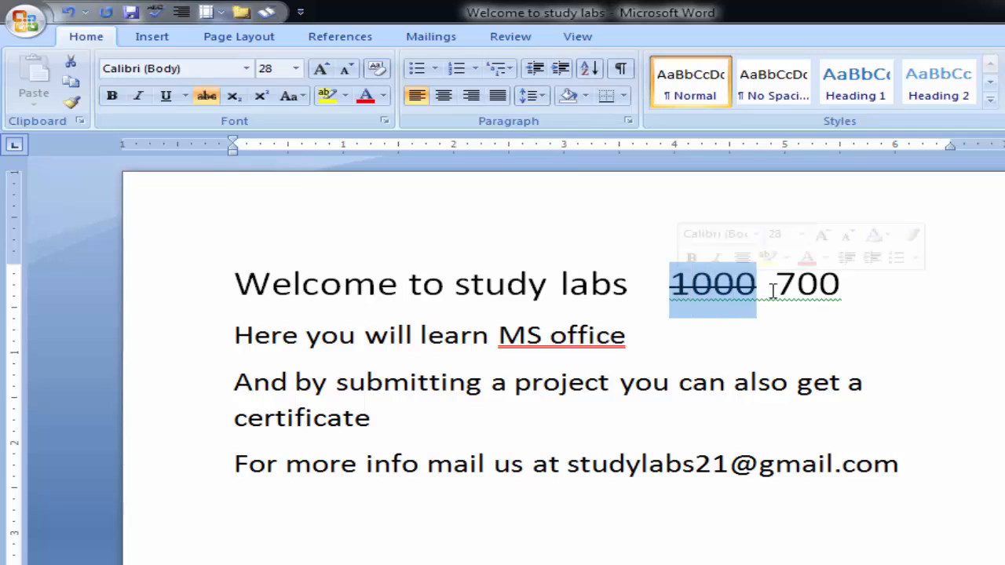
left_click(797, 284)
left_click_drag(798, 284, 840, 288)
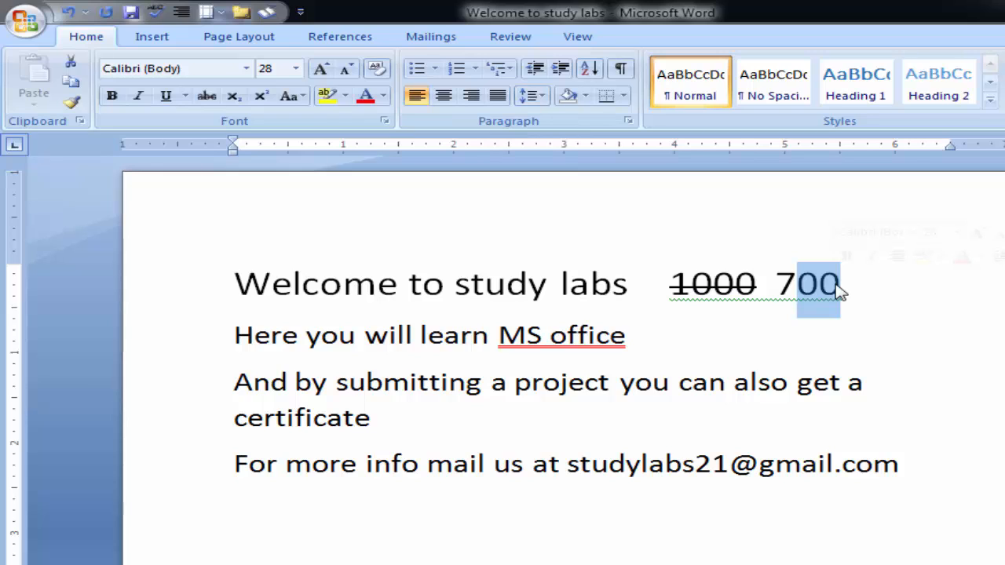
left_click(716, 352)
left_click(926, 466)
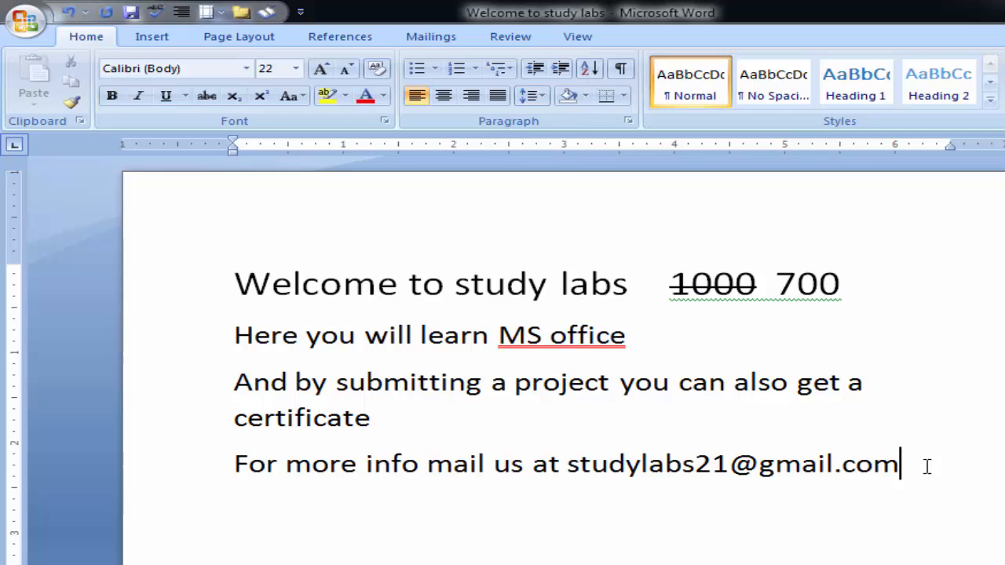
- Replace the numbers "1000 700" at the end of the first line with "H2O"
left_click_drag(854, 284, 710, 285)
key("Delete")
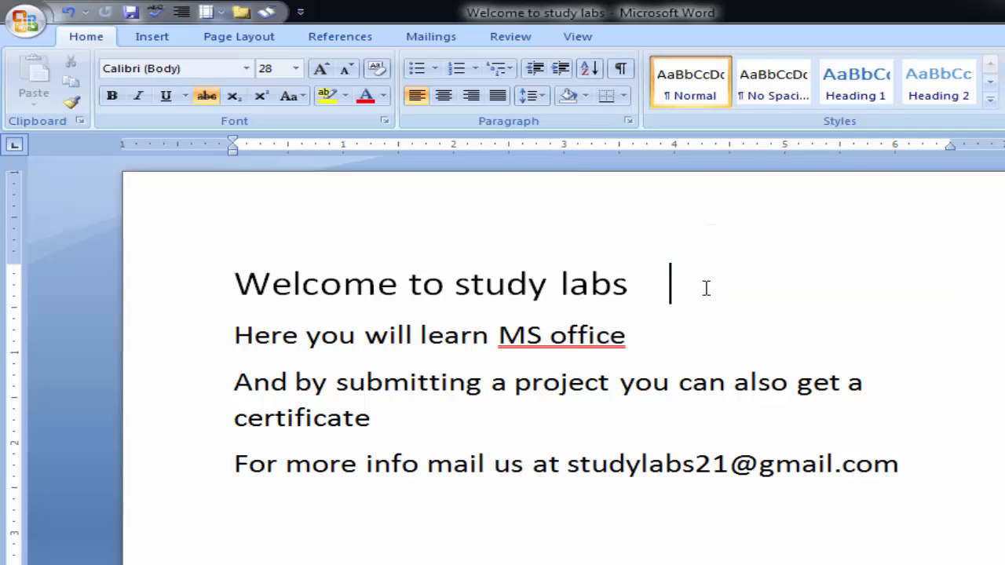
left_click(261, 97)
type("H2O")
- Remove the strikethrough from "H2O" and format its "2" as subscript
left_click_drag(752, 280, 667, 281)
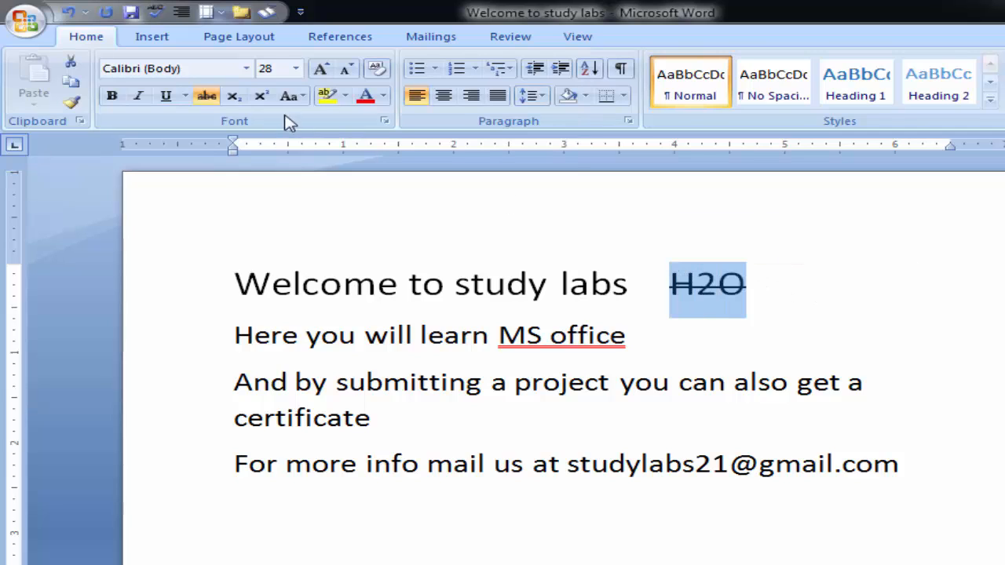
left_click(206, 95)
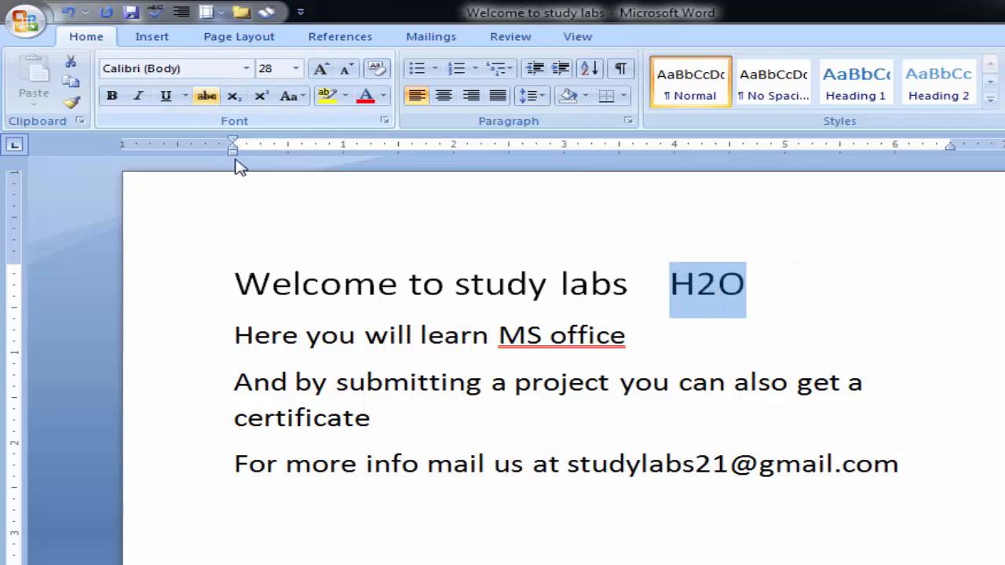
left_click(750, 287)
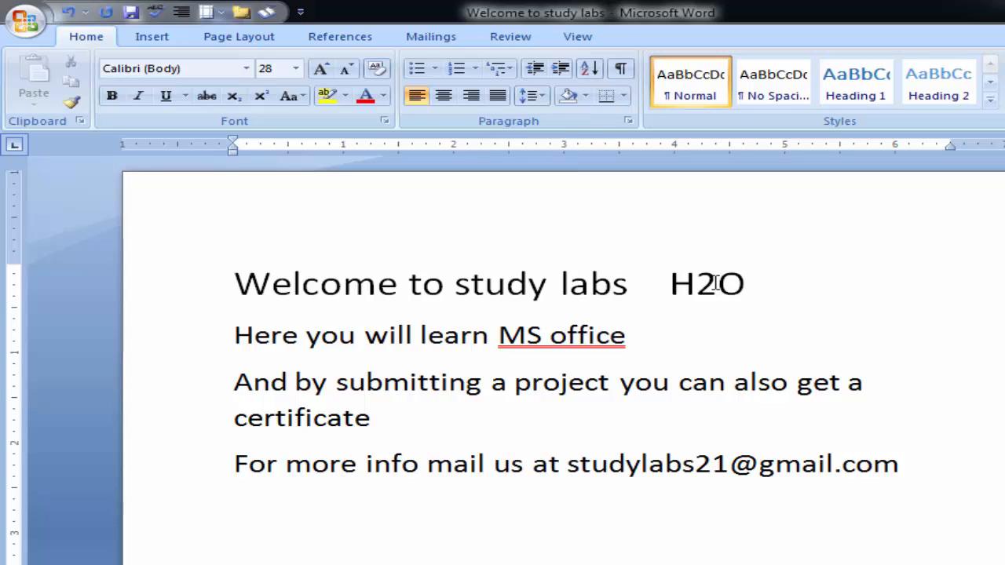
left_click_drag(715, 285, 707, 283)
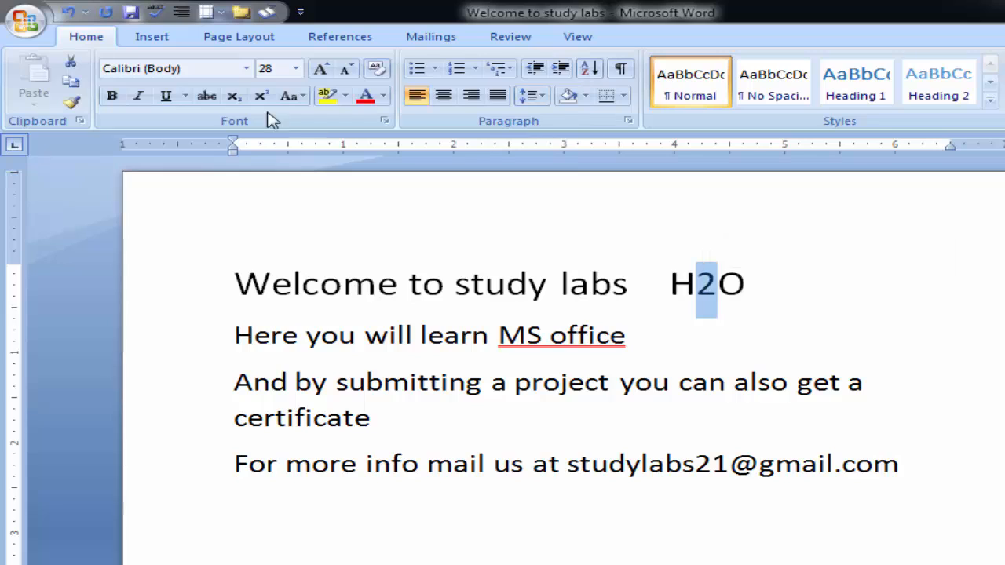
left_click(233, 96)
- Add the expression "a2 + b2" after the water formula on the first line, separated by several spaces
left_click(800, 283)
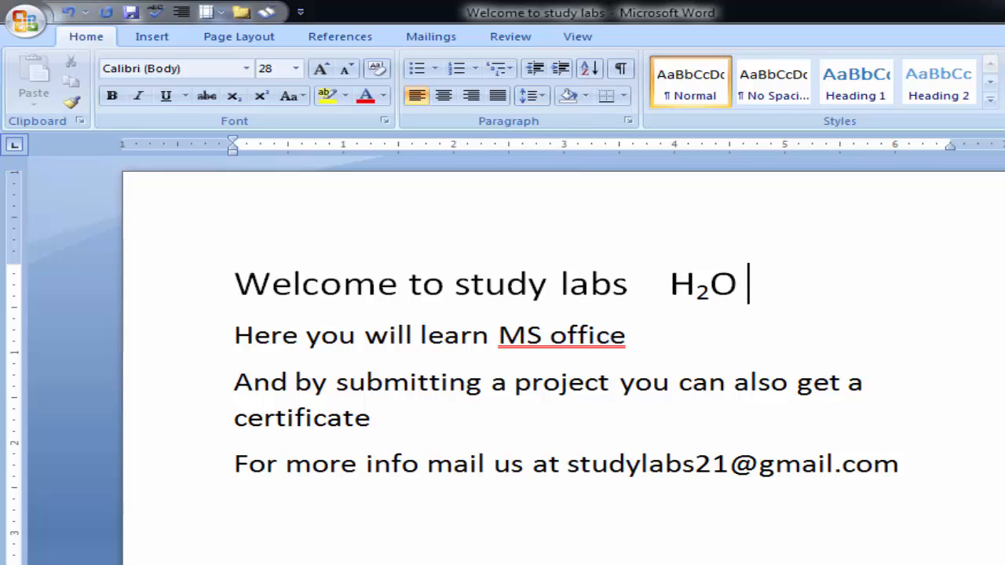
type("a21")
key("BackSpace")
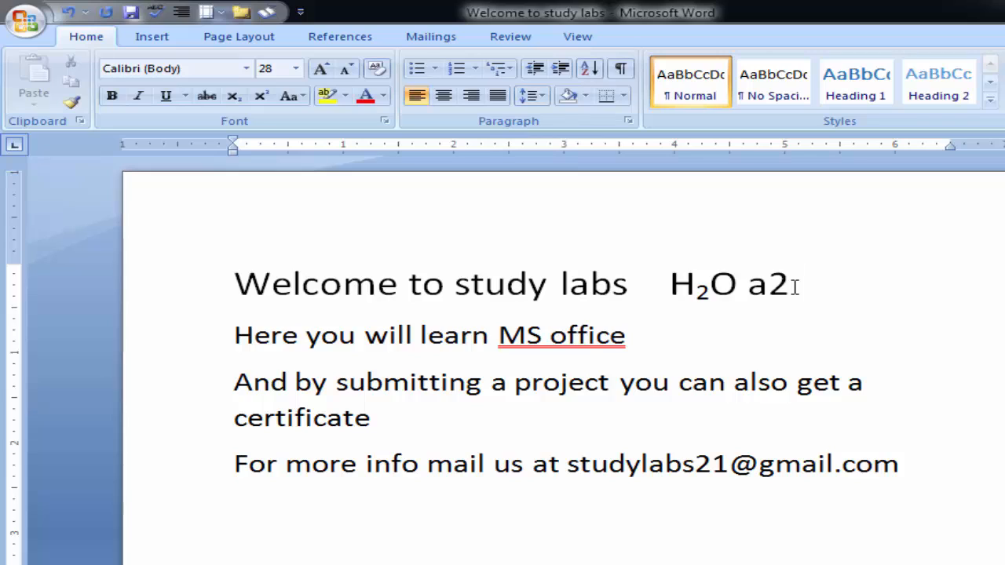
type("+ b2")
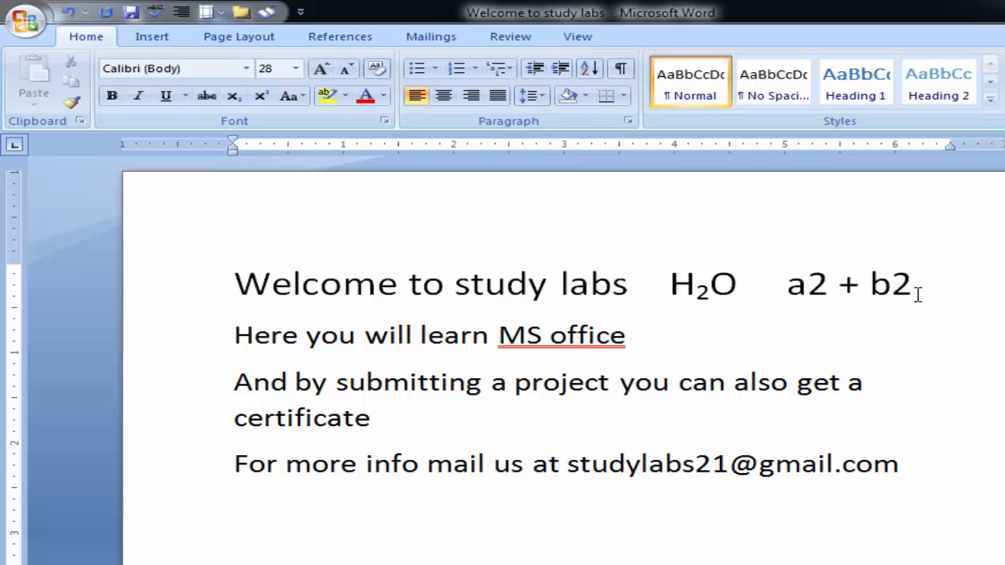
- Format both "2" digits in "a2 + b2" on the first line as superscript
left_click_drag(828, 285, 808, 285)
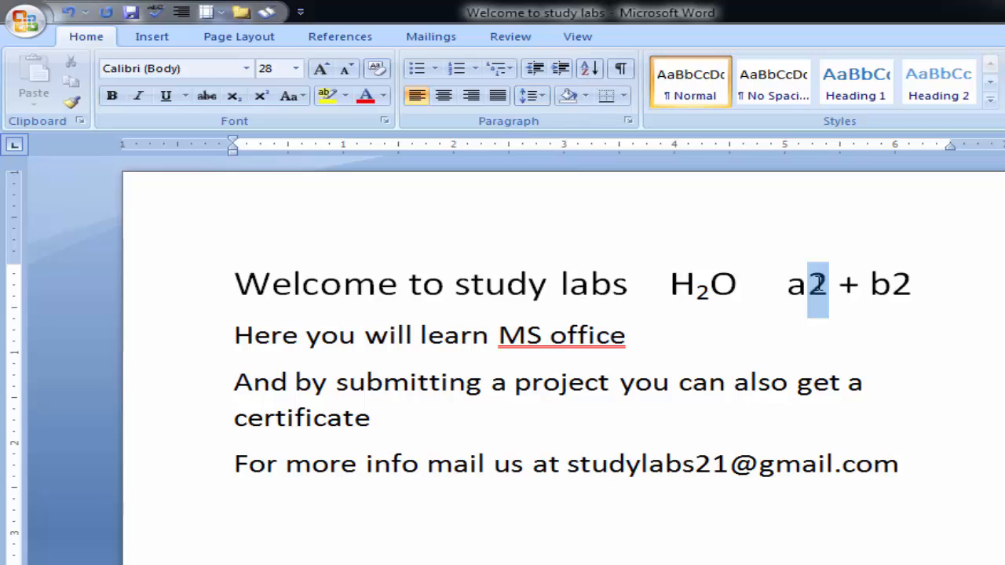
left_click_drag(910, 285, 892, 284)
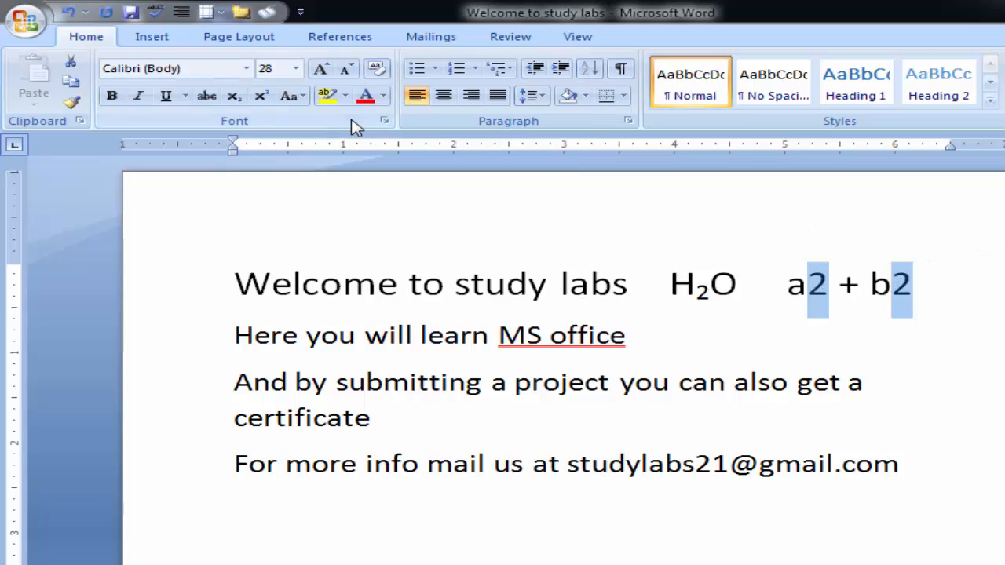
left_click(261, 98)
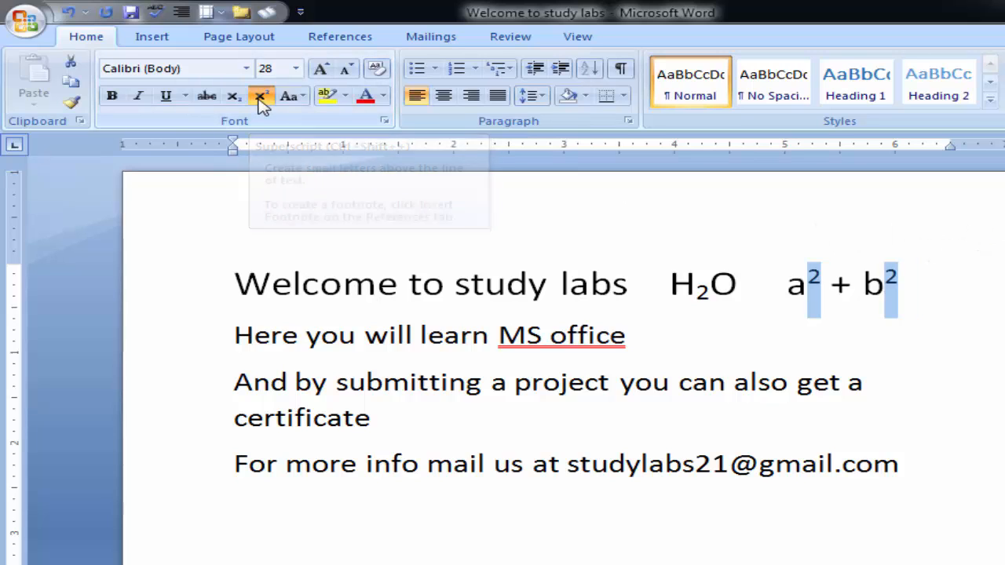
left_click(897, 314)
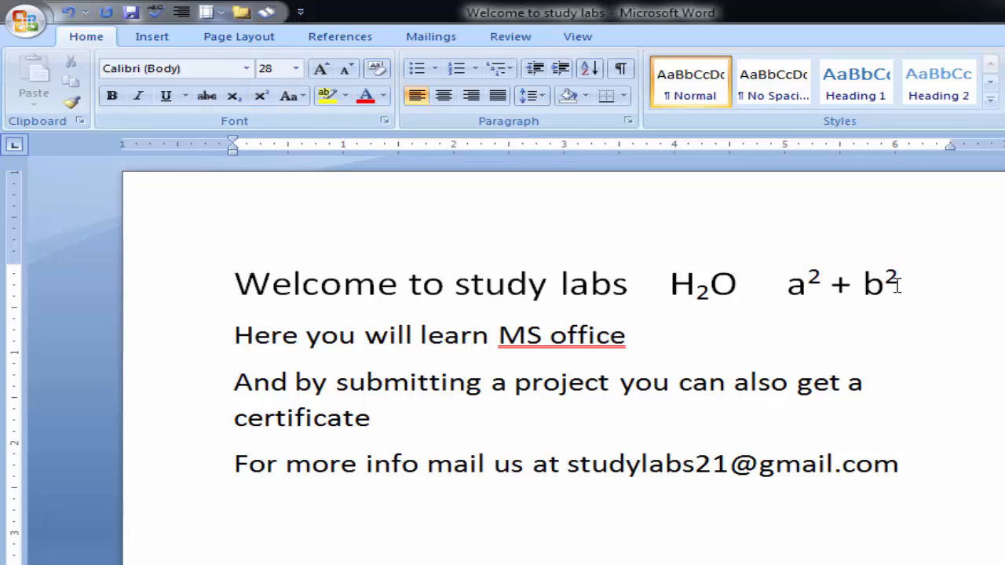
- Insert blank lines after the first line and enter "CH4" on a new line below it
left_click(910, 284)
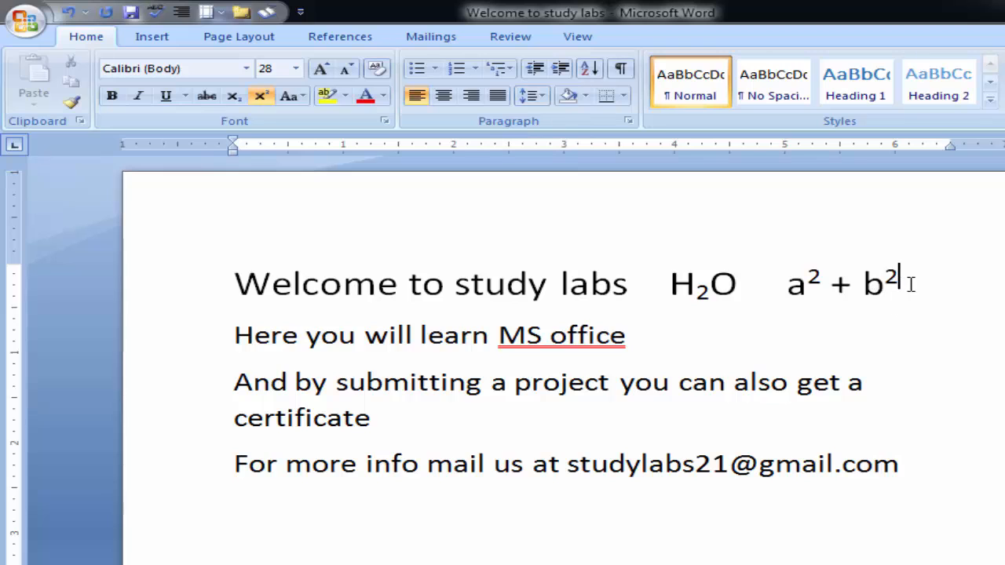
key("Return")
key("Return")
key("Return")
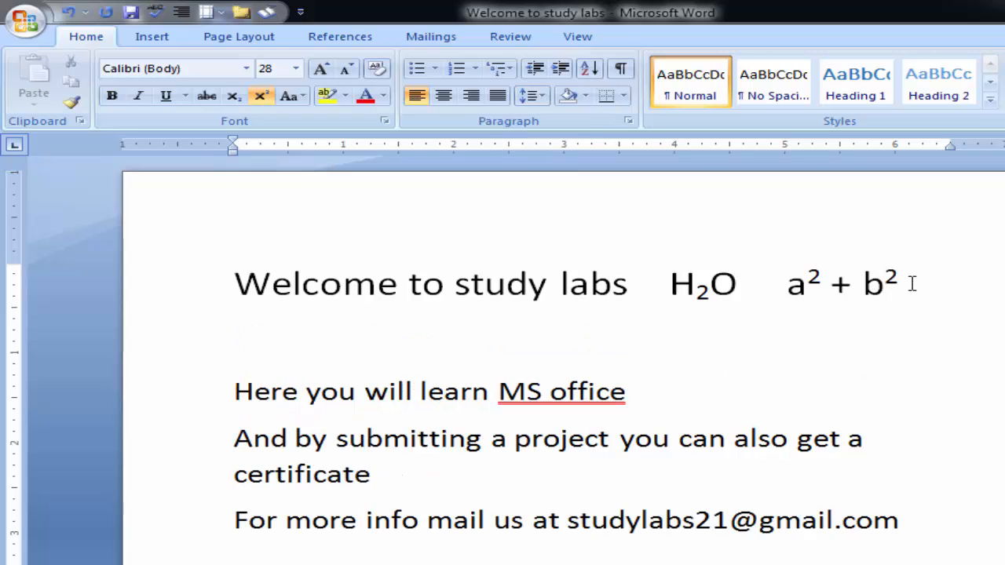
key("BackSpace")
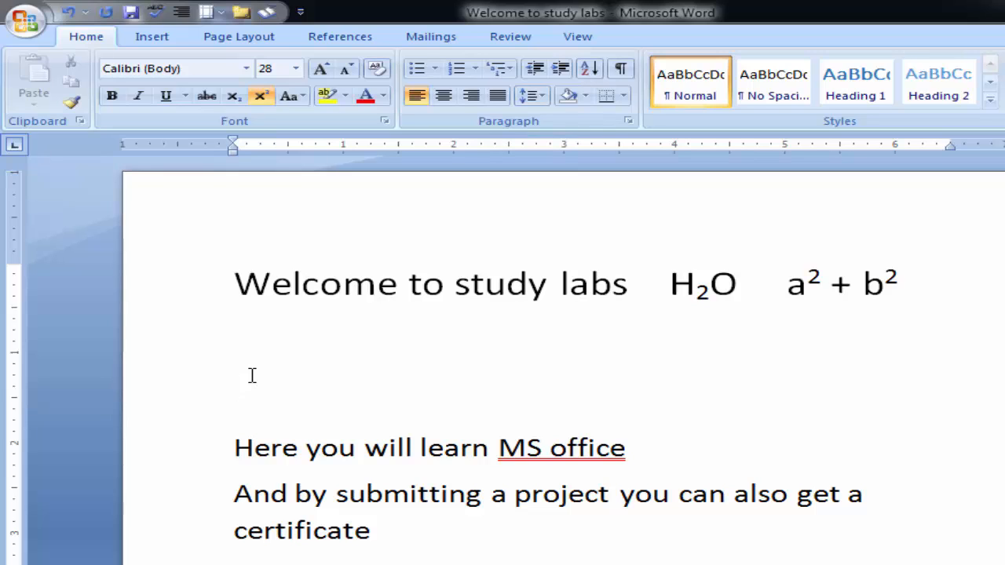
key("BackSpace")
type("CH4")
- Enlarge "CH4" to 80 pt and make it bold
triple_click(285, 385)
left_click(319, 69)
left_click(319, 69)
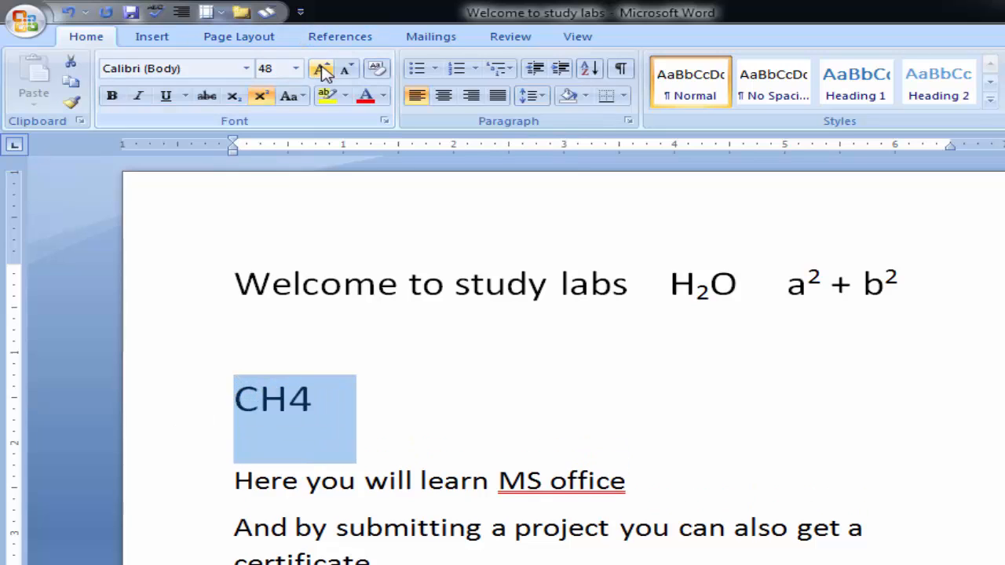
left_click(319, 69)
left_click(320, 69)
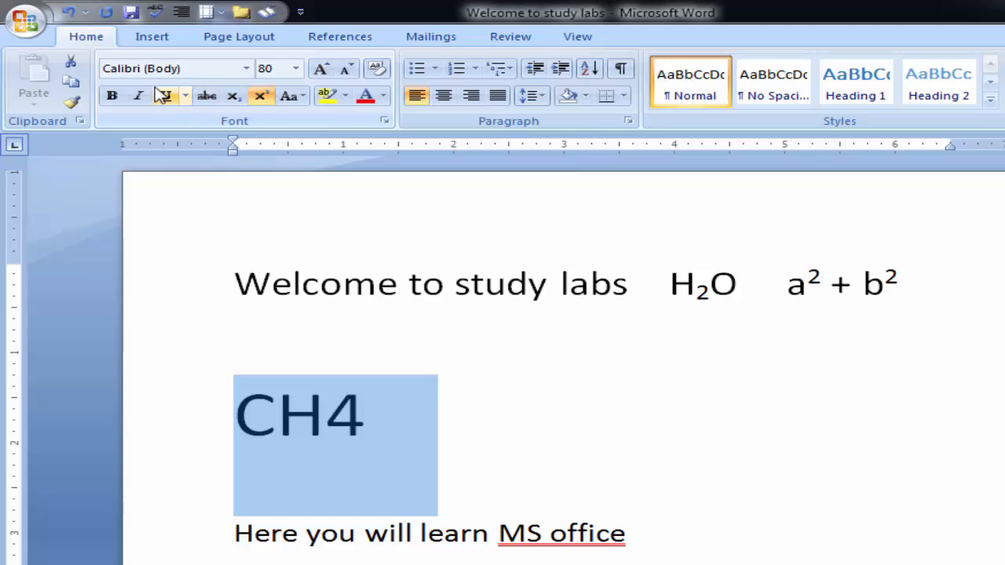
left_click(112, 95)
left_click(385, 427)
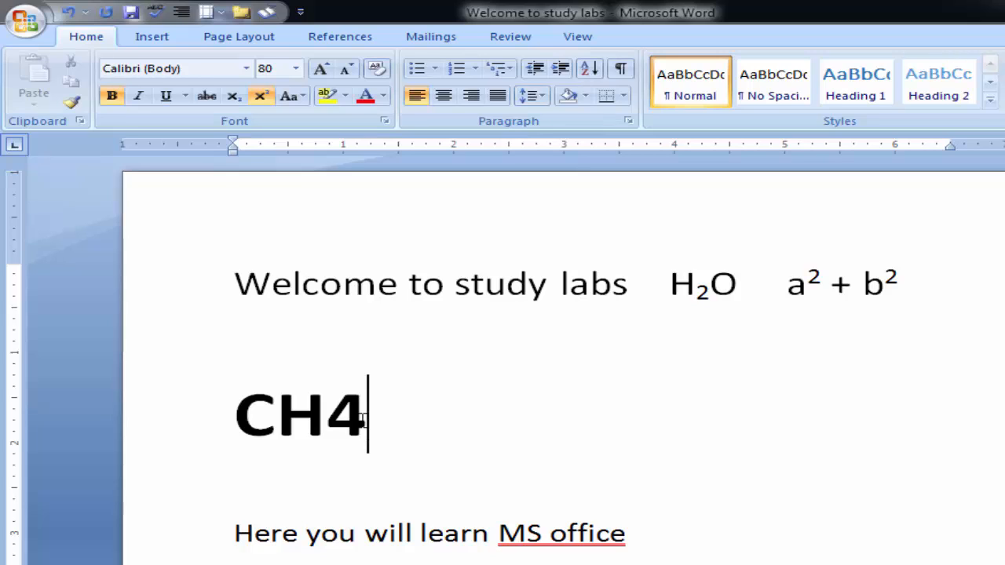
- Remove the superscript formatting from the "4" in "CH4"
left_click_drag(363, 417, 340, 416)
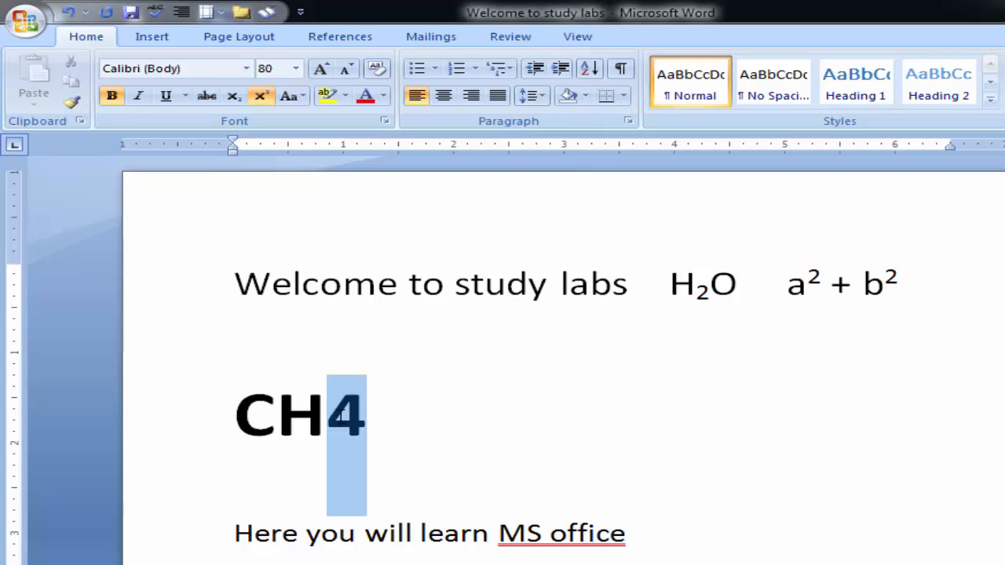
left_click(265, 97)
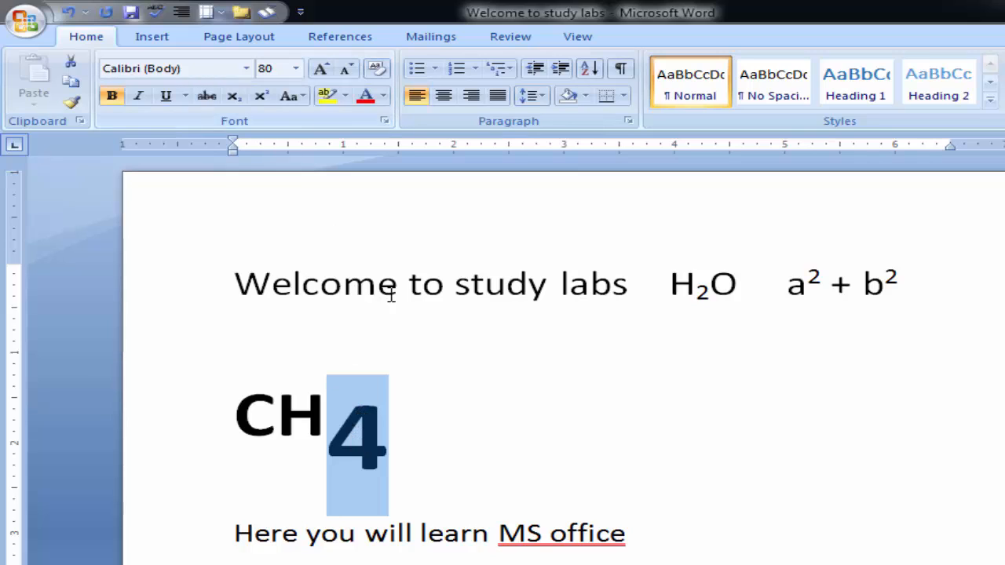
left_click(385, 448)
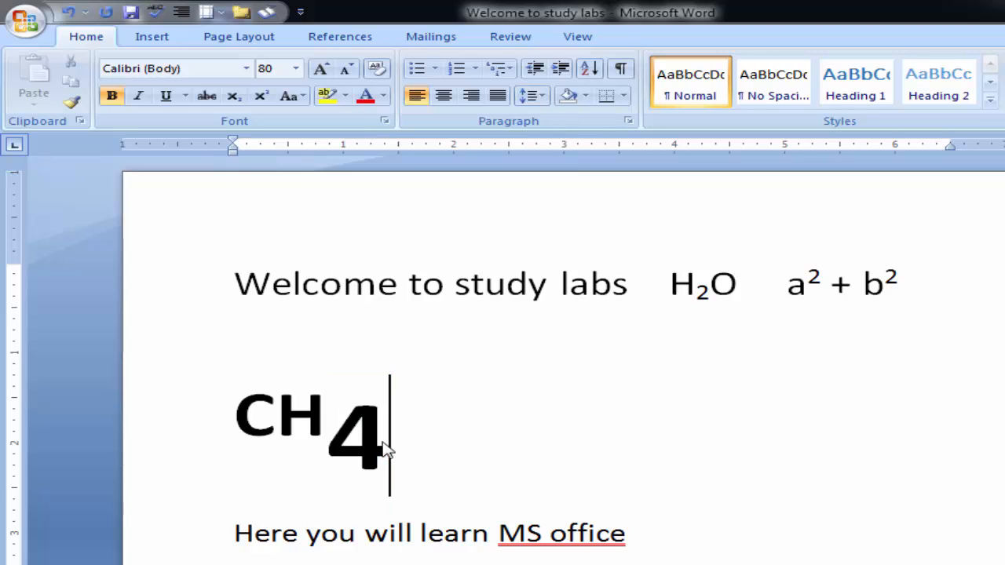
- Replace the large bold "CH4" below the first line with "A3 + B3"
key("BackSpace")
triple_click(334, 407)
key("BackSpace")
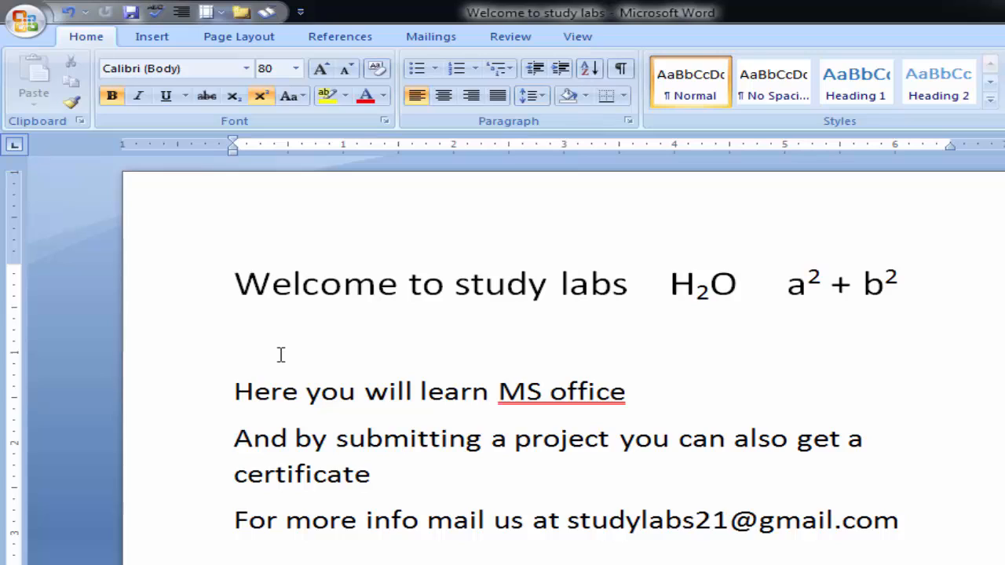
key("Return")
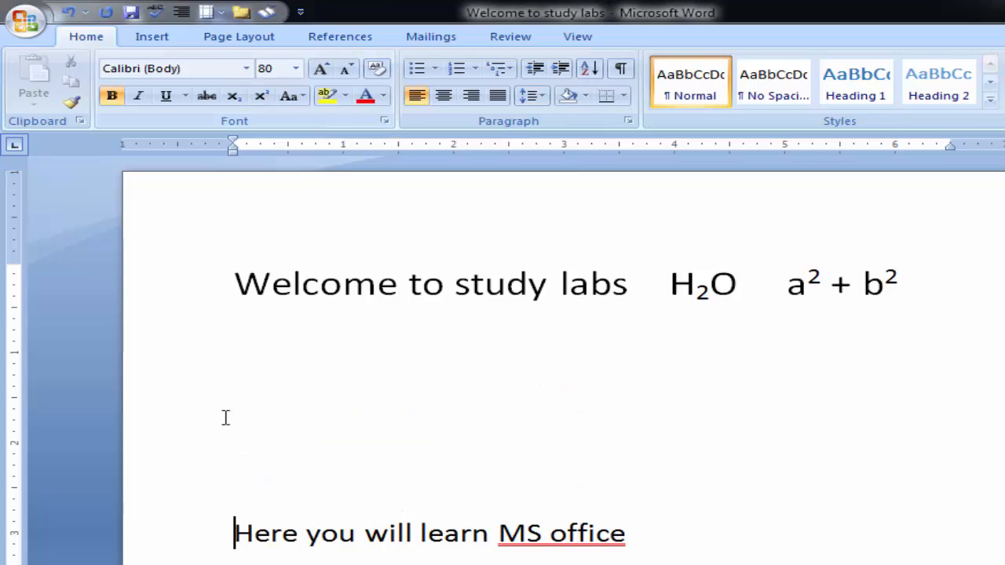
left_click(233, 418)
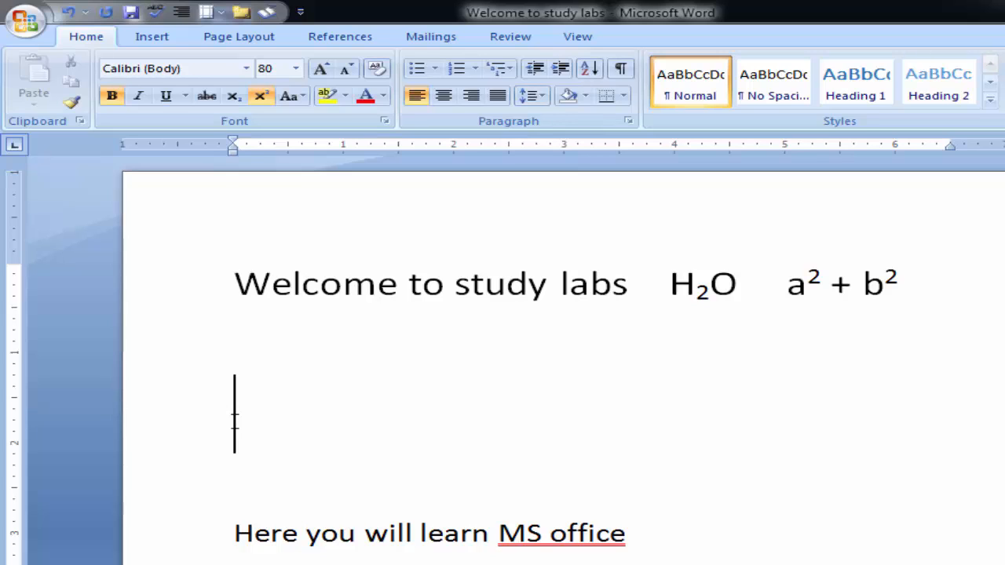
type("A")
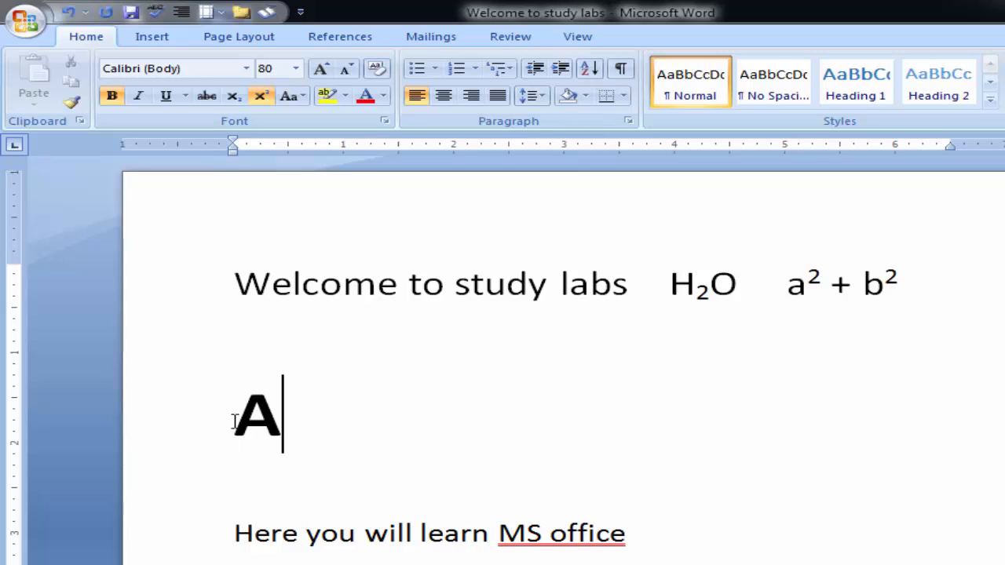
type("3 ")
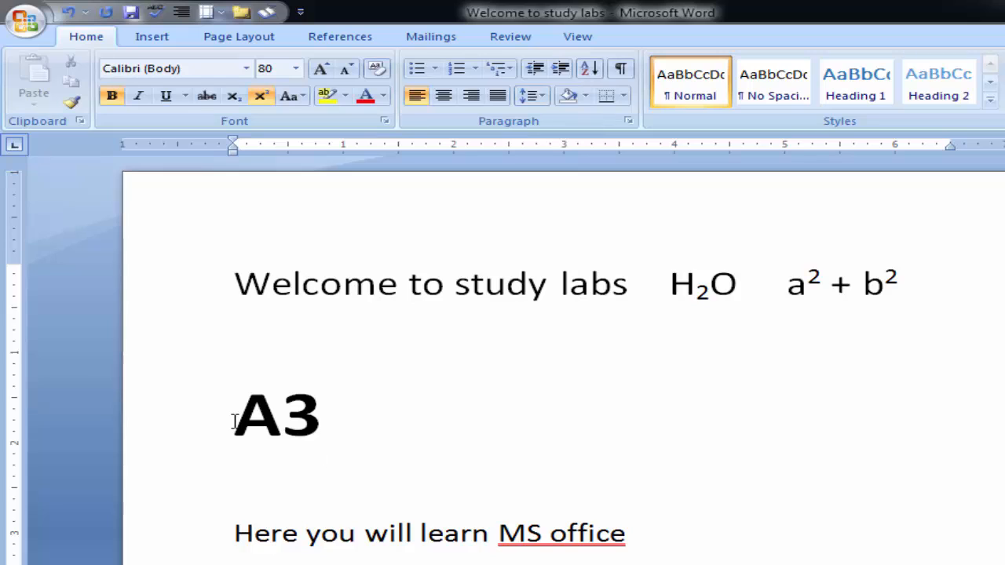
type("+ B")
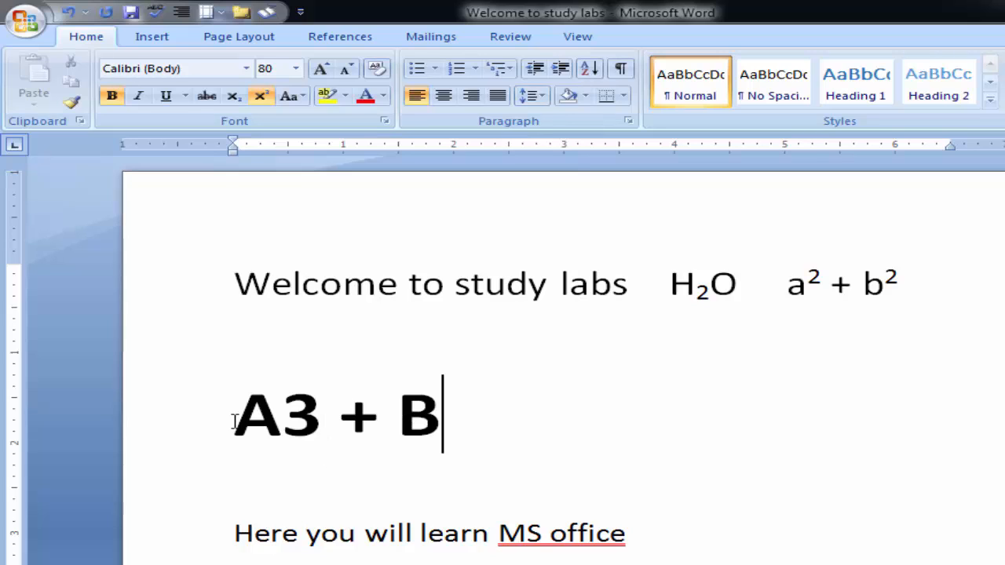
type("3")
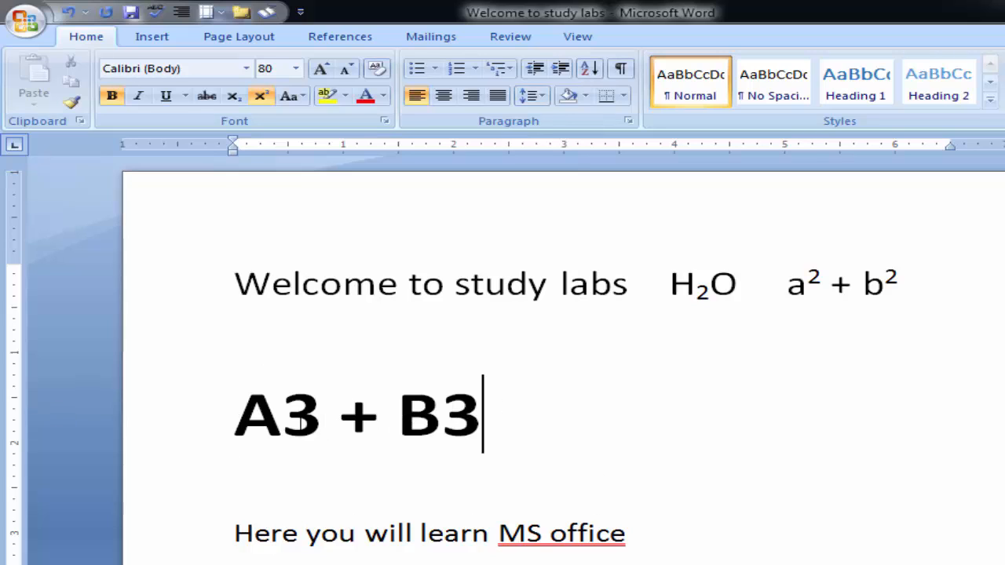
- Turn superscript off and back on for the "3" in "A3"
left_click(322, 416)
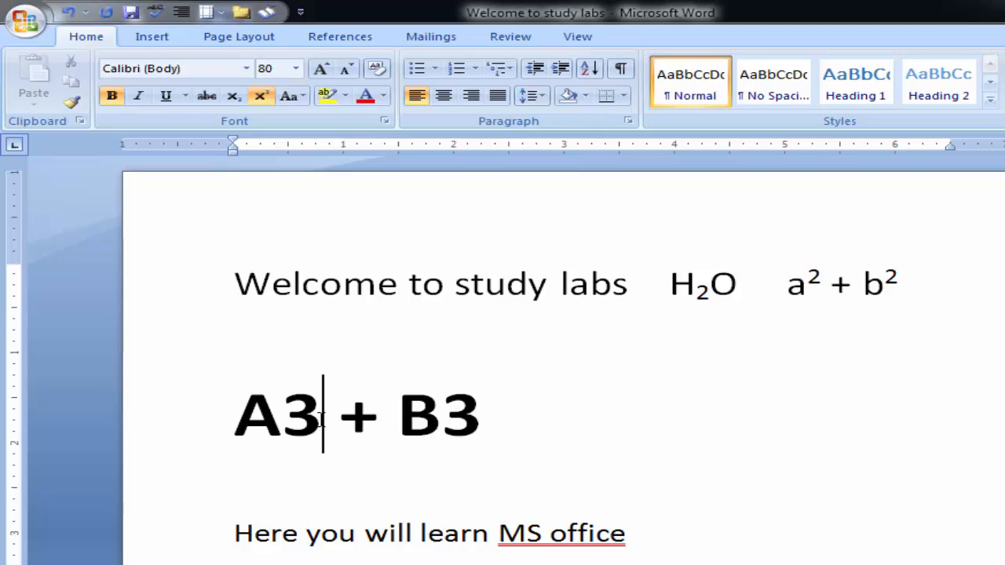
left_click_drag(321, 420, 285, 420)
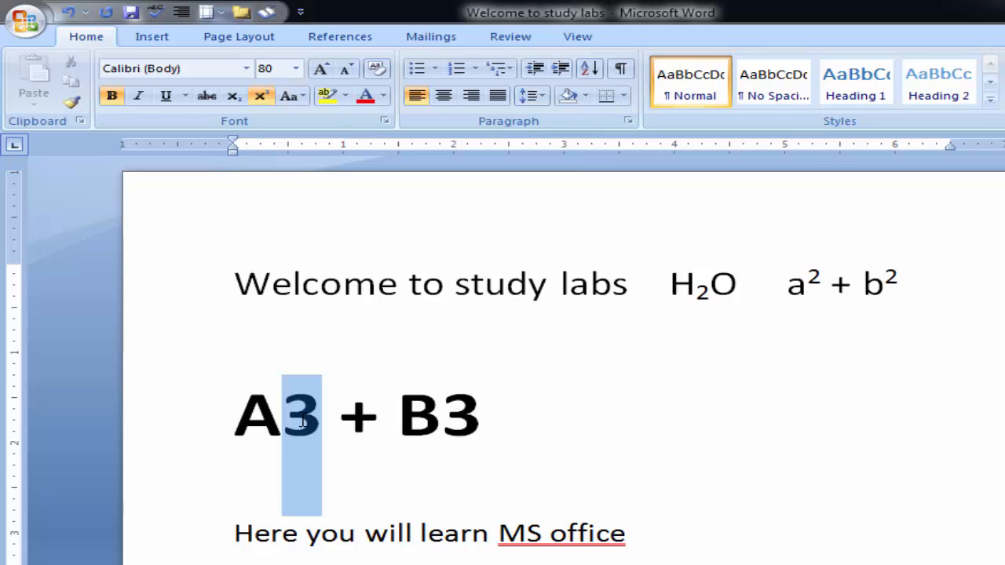
left_click(260, 96)
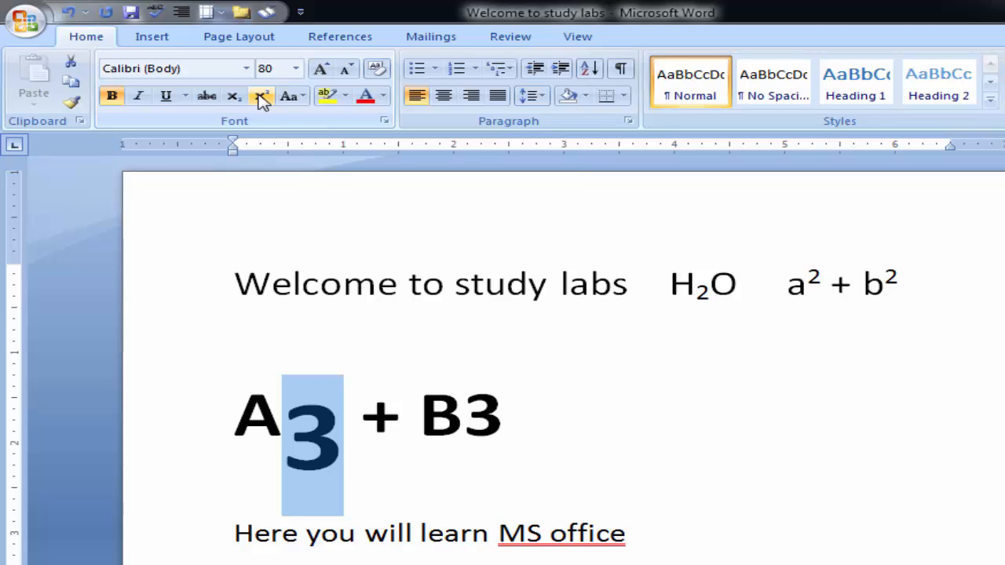
left_click(260, 96)
- Start a new line below the contact line, leaving blank space, and enter "A" with a superscript "3"
scroll(495, 541, "down", 10)
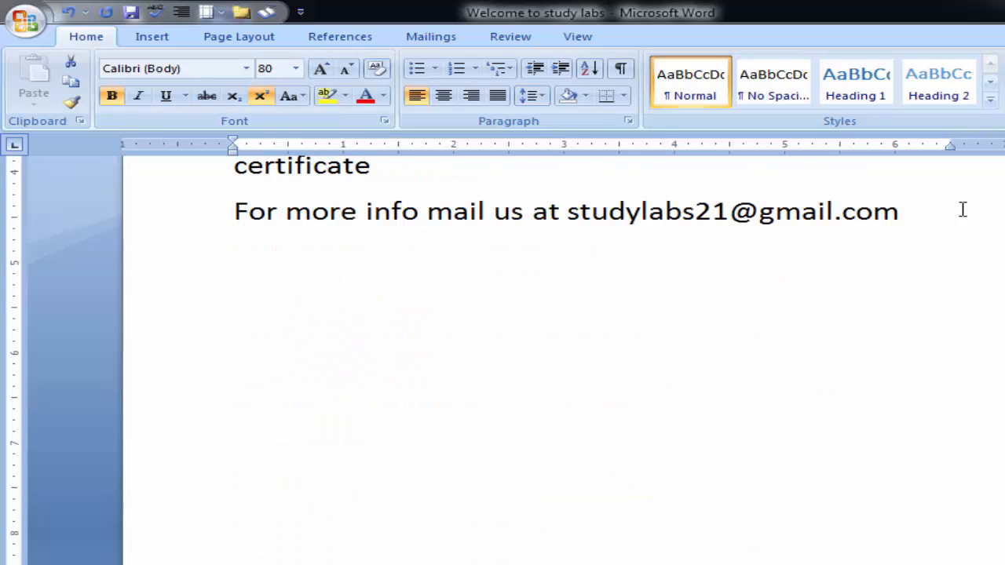
left_click(905, 210)
key("Return")
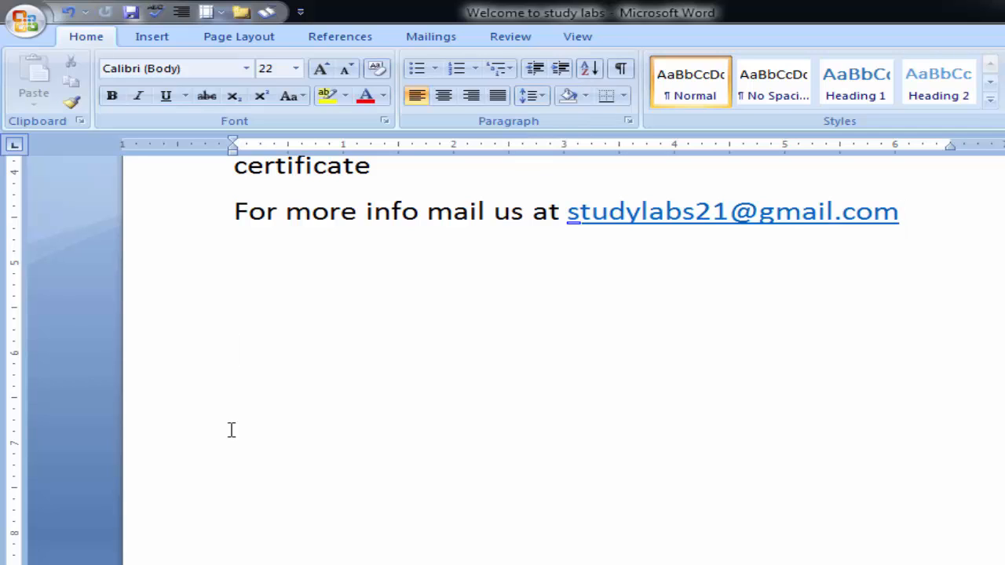
left_click(248, 338)
type("a")
key("BackSpace")
type("A")
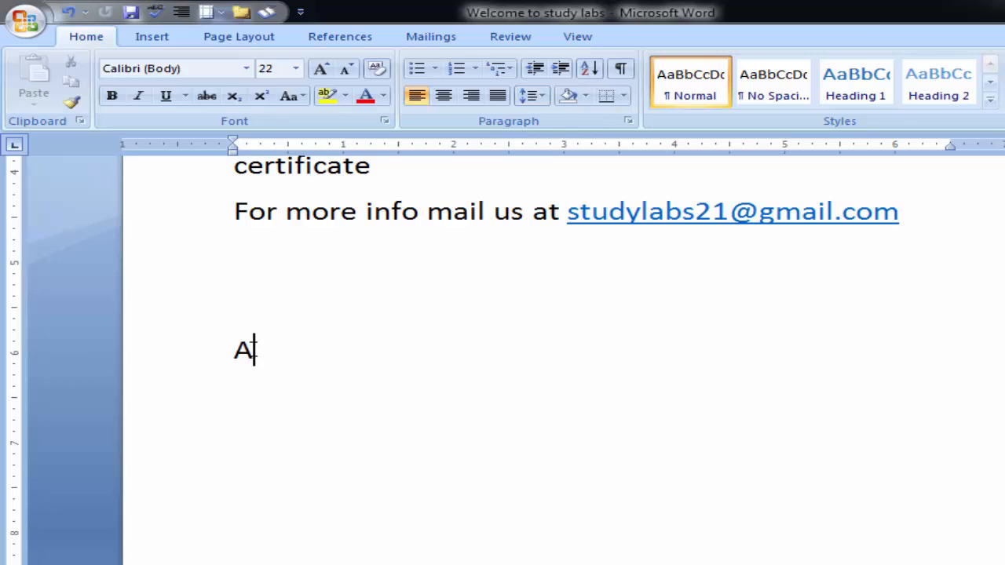
left_click(260, 96)
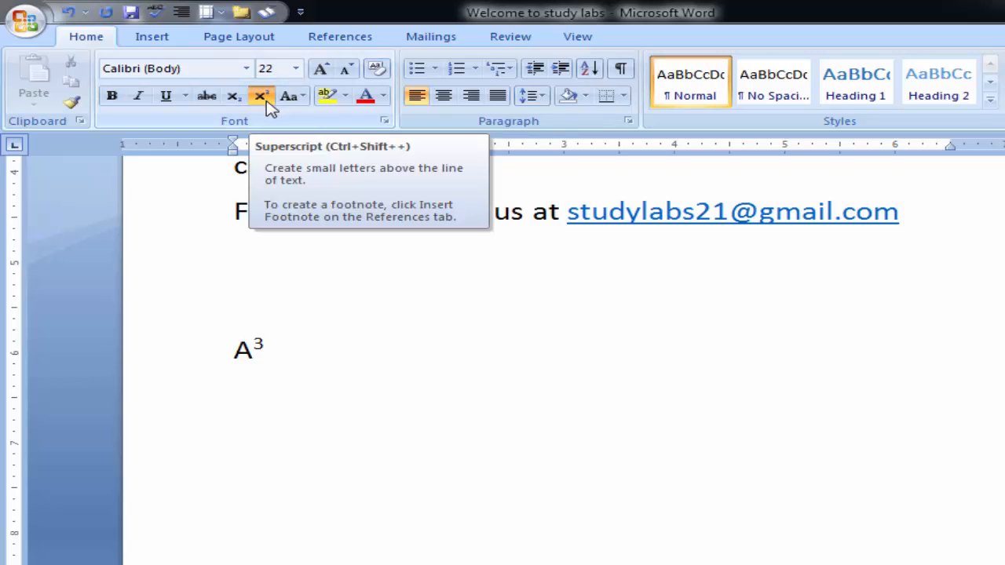
- Continue the expression after the superscript 3 with " + B" in normal script
type("+")
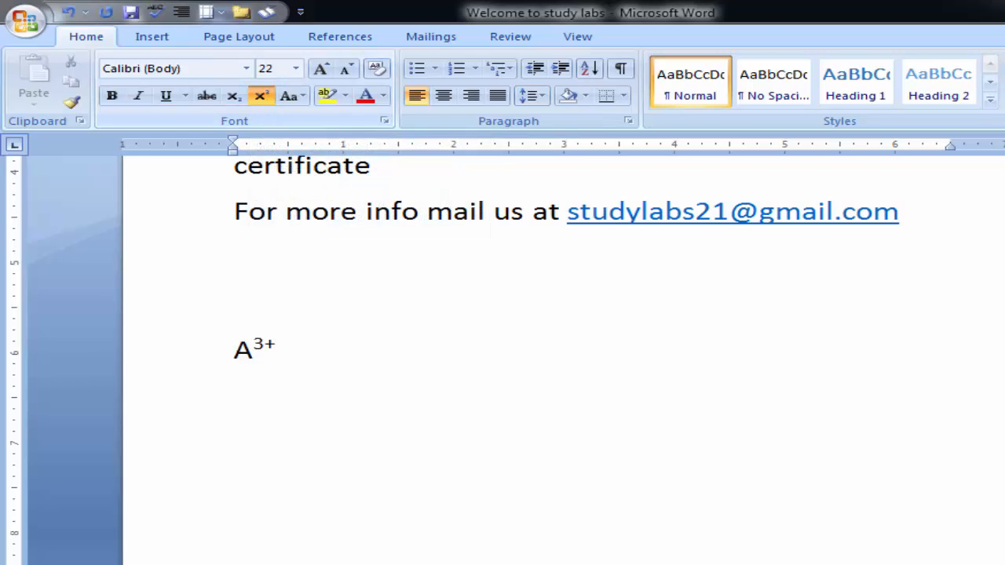
type("b")
left_click(265, 99)
type("+")
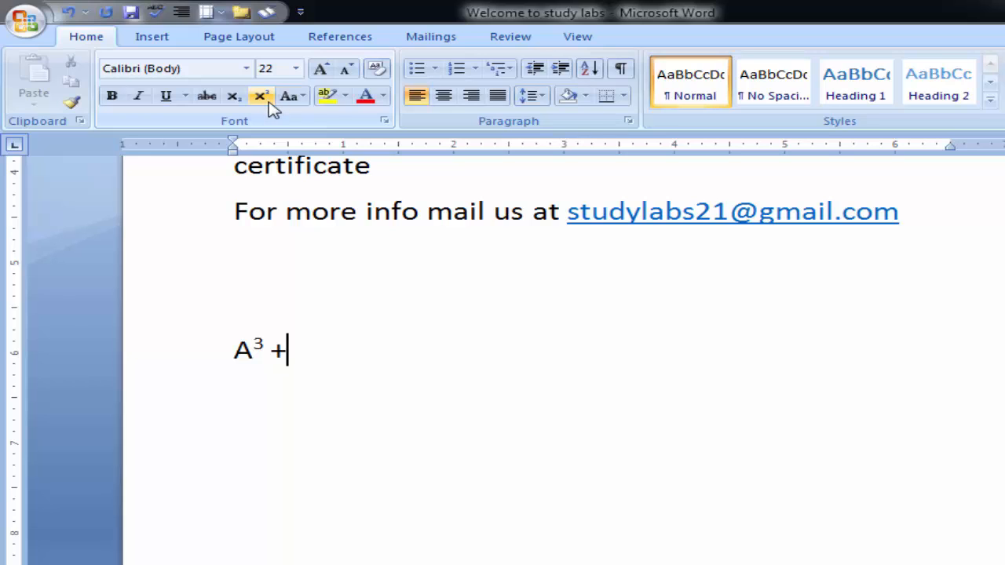
type(" b")
key("BackSpace")
type("B")
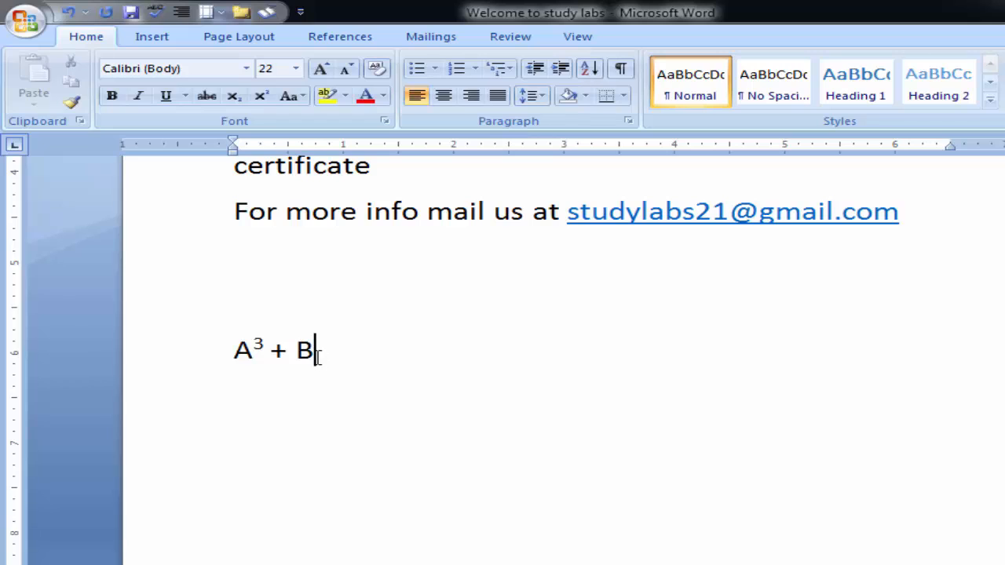
- Add a superscript "3" after the "B" in the new expression
type("3")
left_click_drag(341, 350, 314, 350)
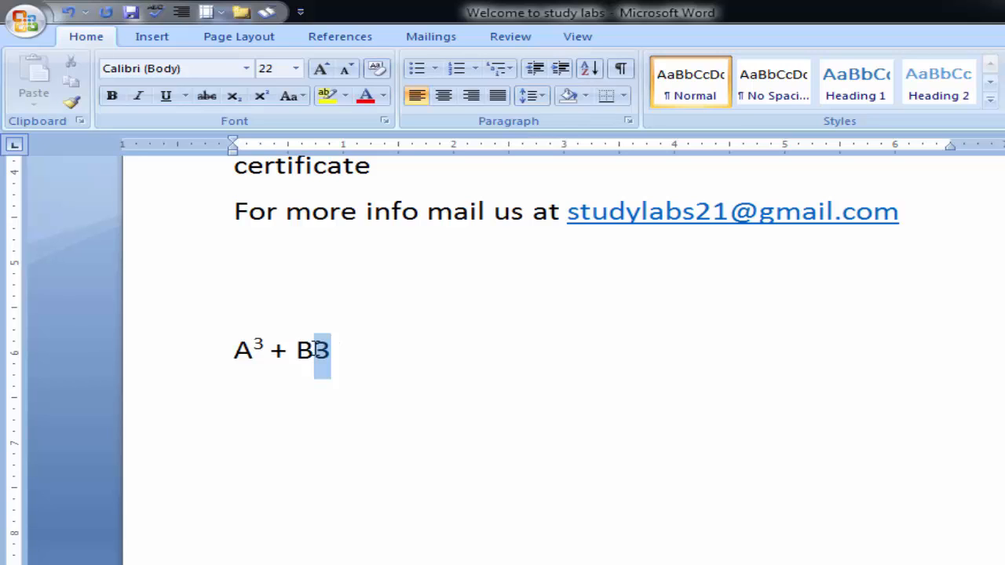
left_click(261, 97)
key("BackSpace")
left_click(261, 96)
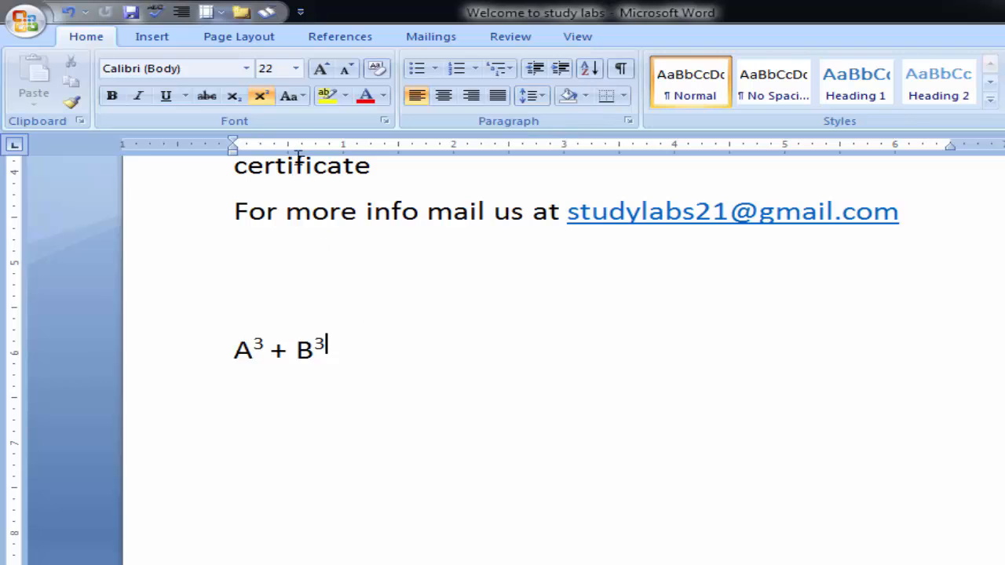
- Change the sentence "And by submitting a project you can also get a certificate" to UPPERCASE
left_click(300, 100)
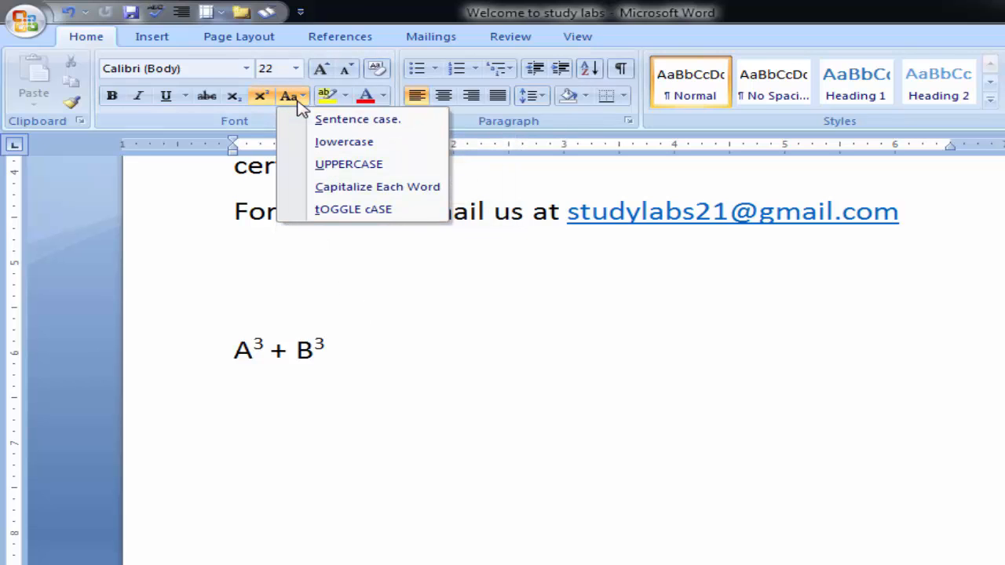
left_click(447, 371)
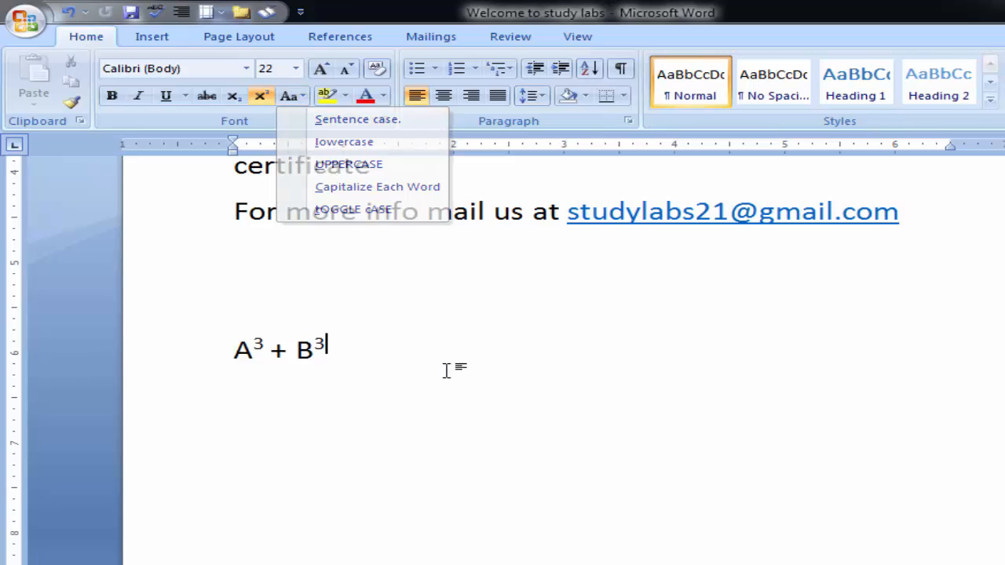
scroll(449, 371, "up", 2)
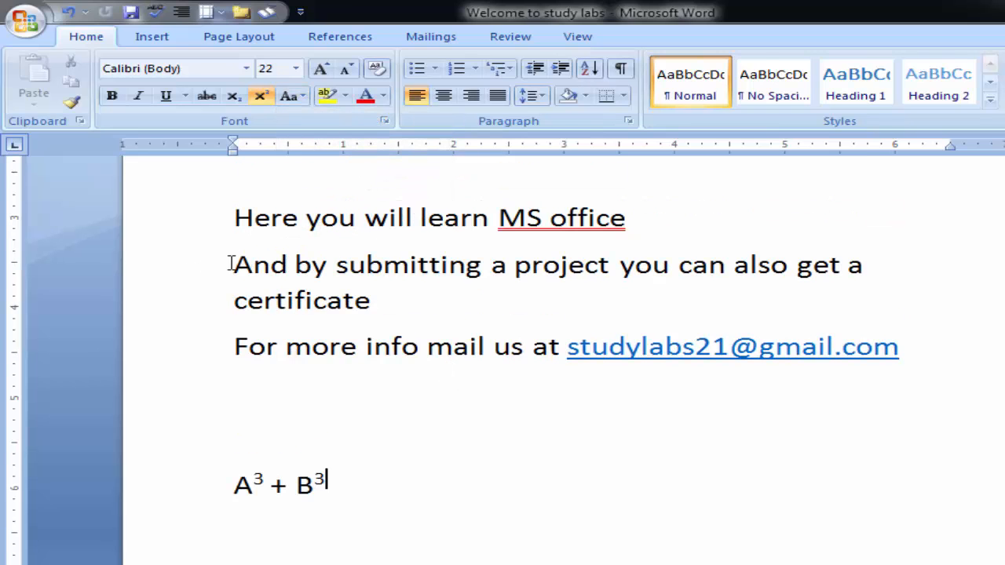
left_click_drag(232, 265, 361, 298)
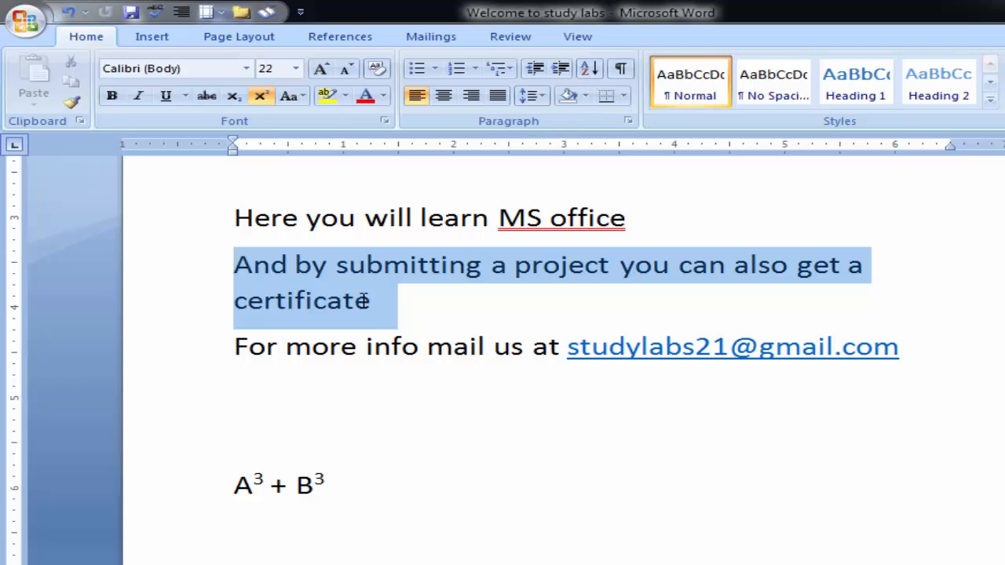
left_click(297, 100)
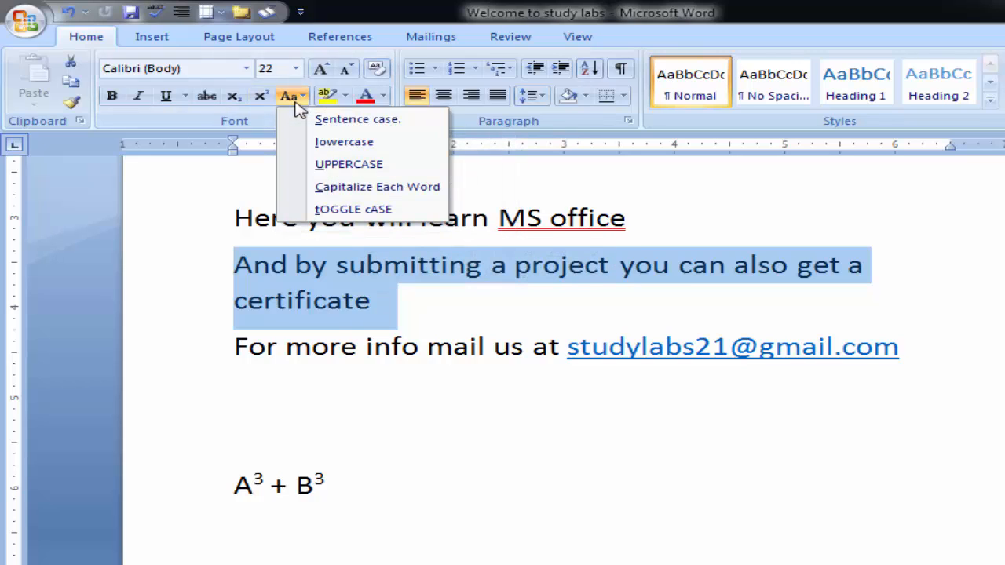
left_click(344, 163)
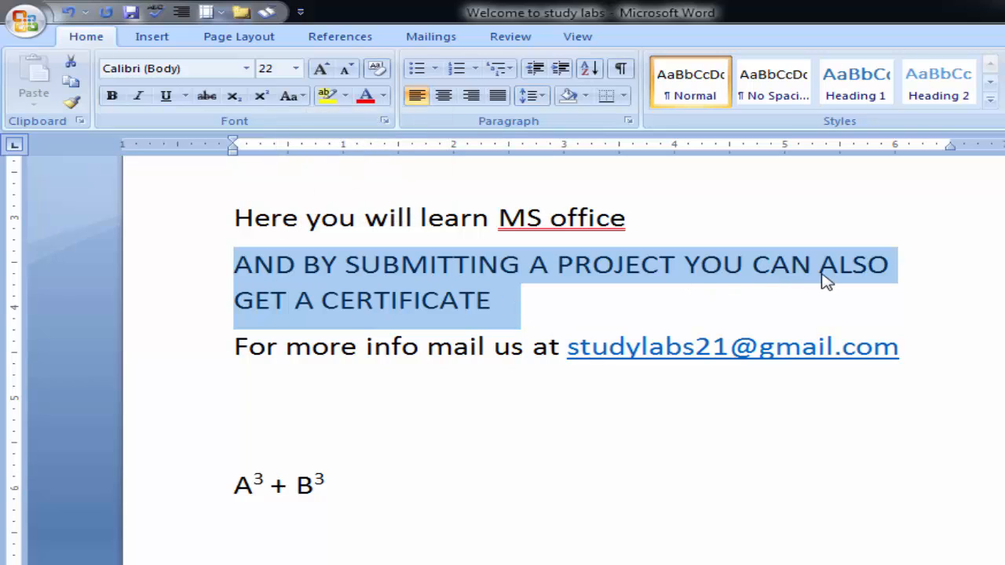
- Change the selected certificate sentence to lowercase and back to Sentence case
left_click(294, 99)
left_click(330, 141)
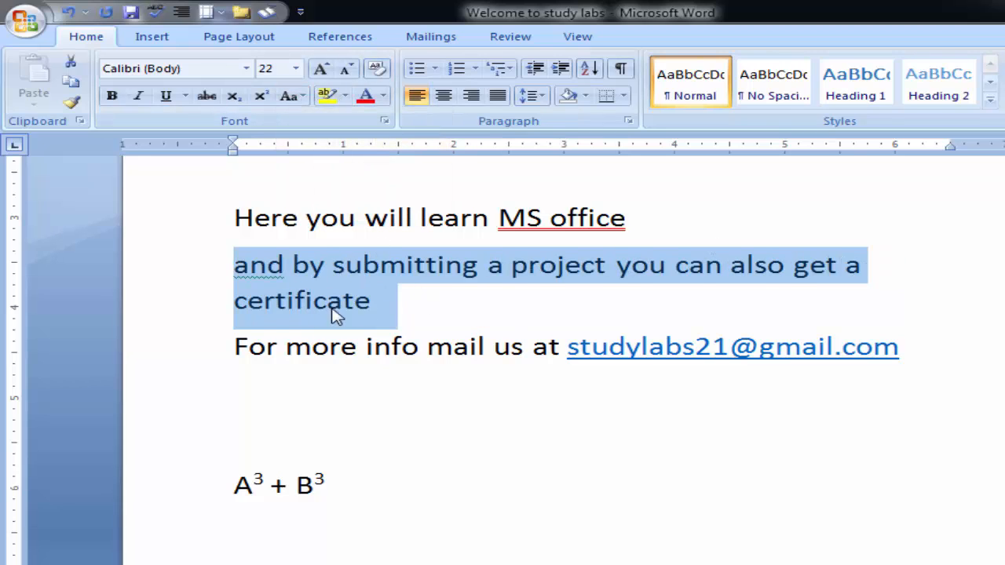
left_click(292, 101)
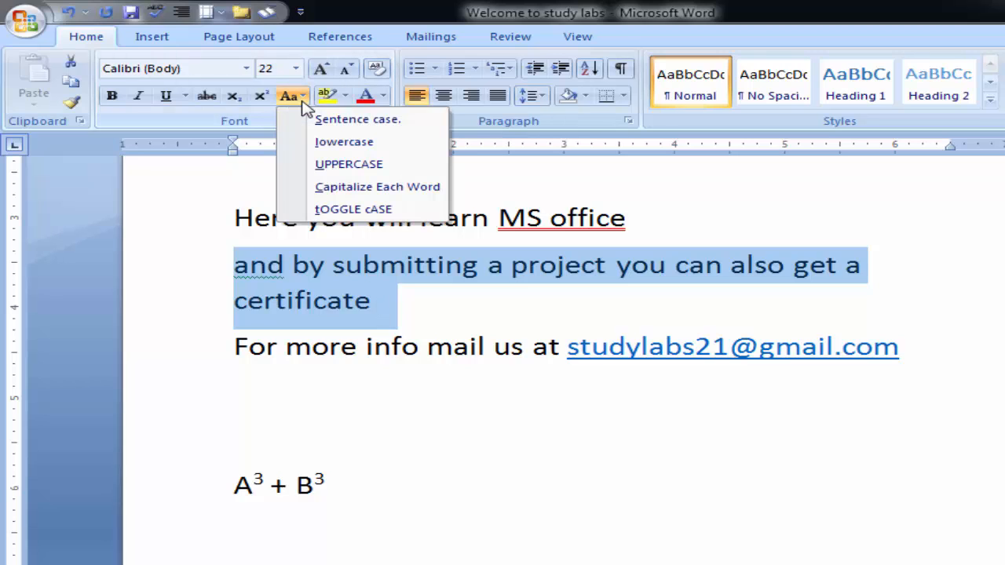
left_click(350, 119)
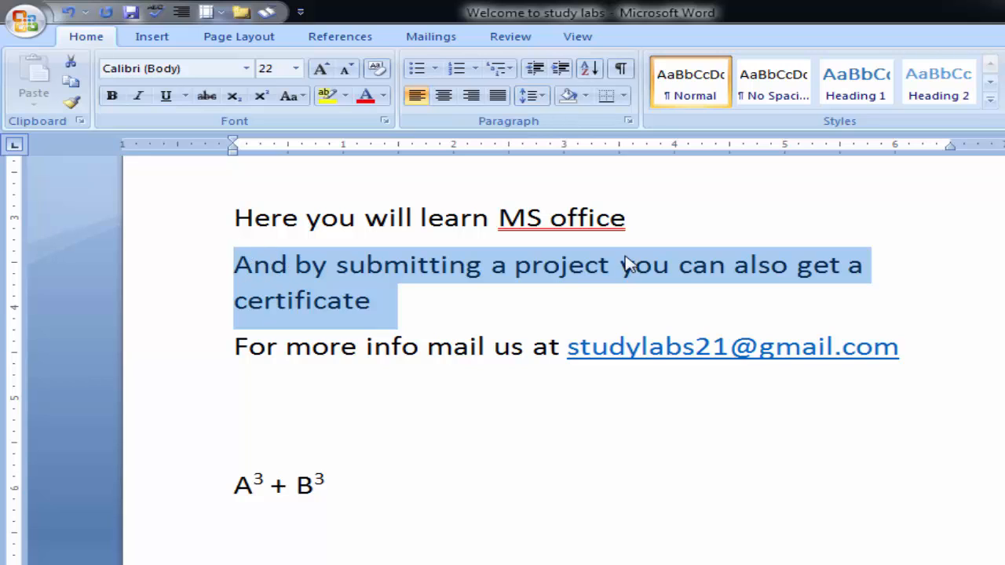
- Apply Capitalize Each Word followed by tOGGLE cASE to the certificate sentence and deselect it
left_click(290, 96)
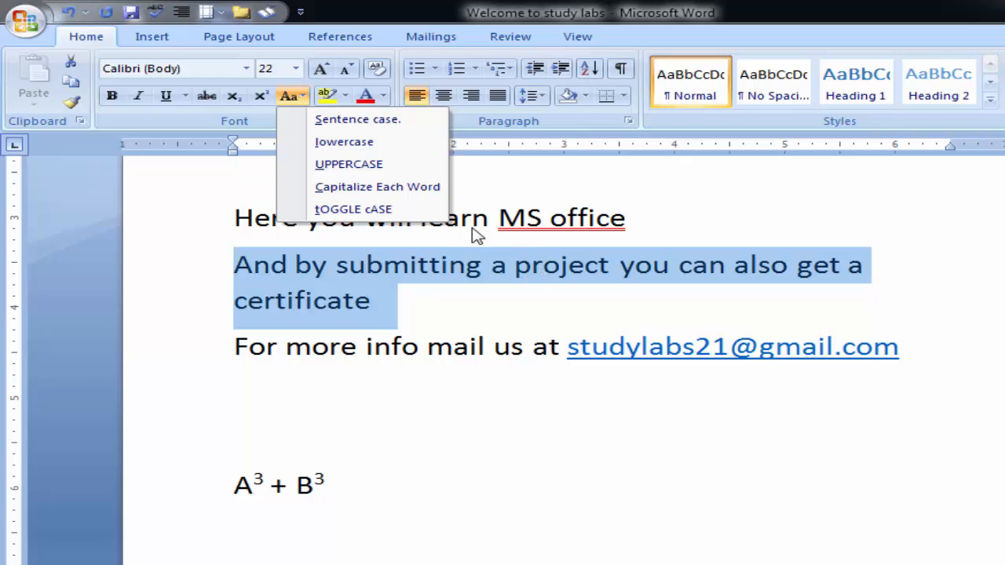
left_click(411, 188)
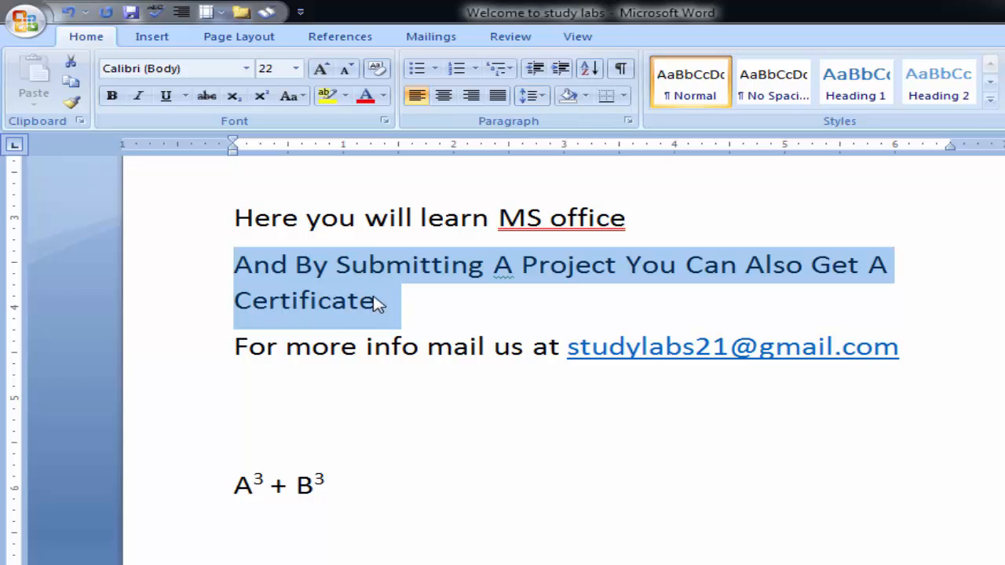
left_click(292, 96)
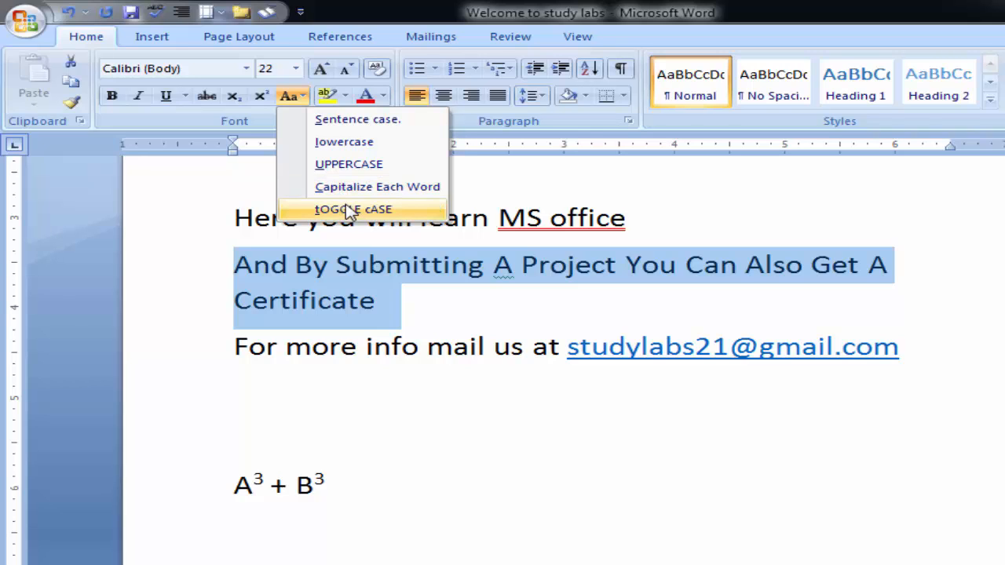
left_click(350, 210)
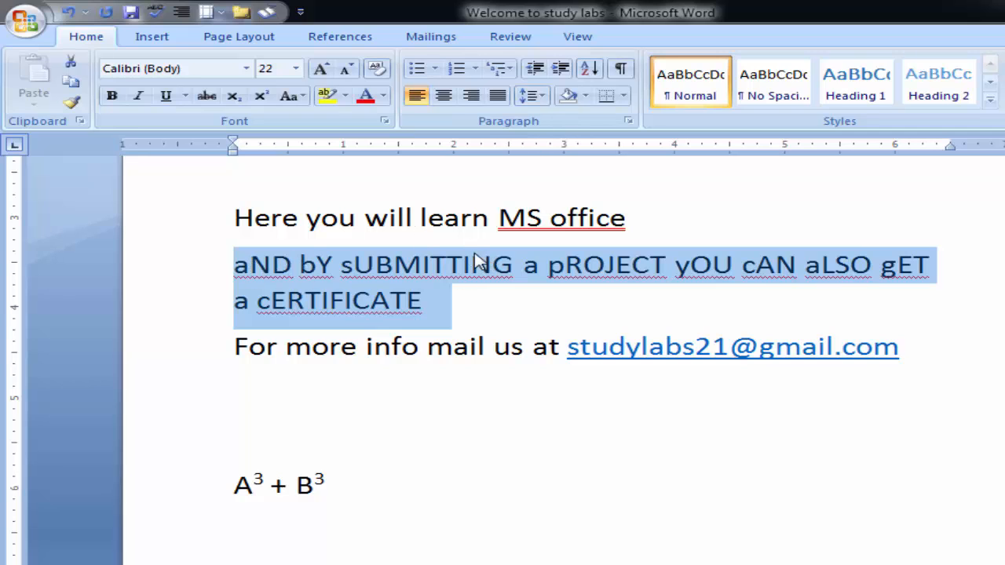
left_click(291, 96)
left_click(296, 95)
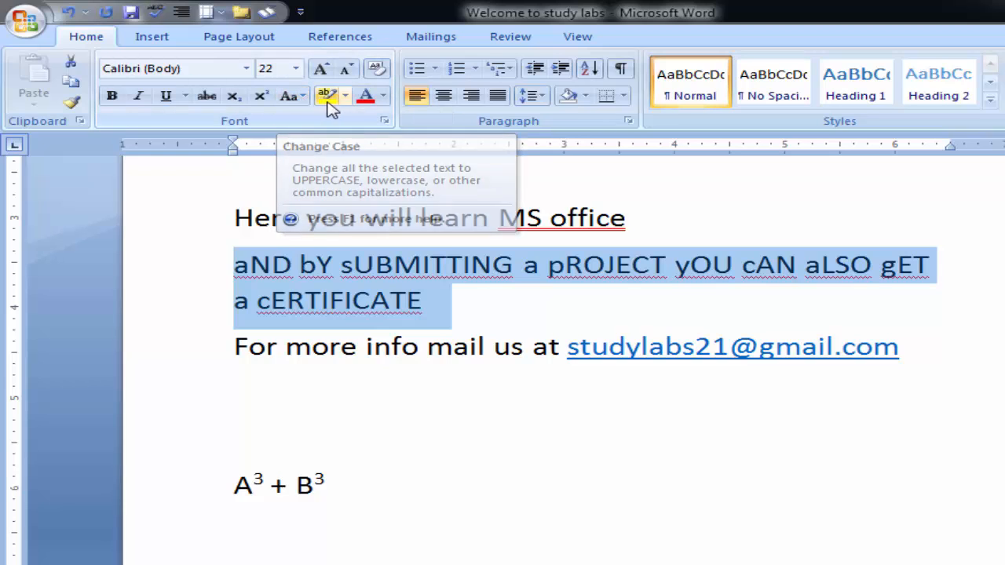
left_click(515, 264)
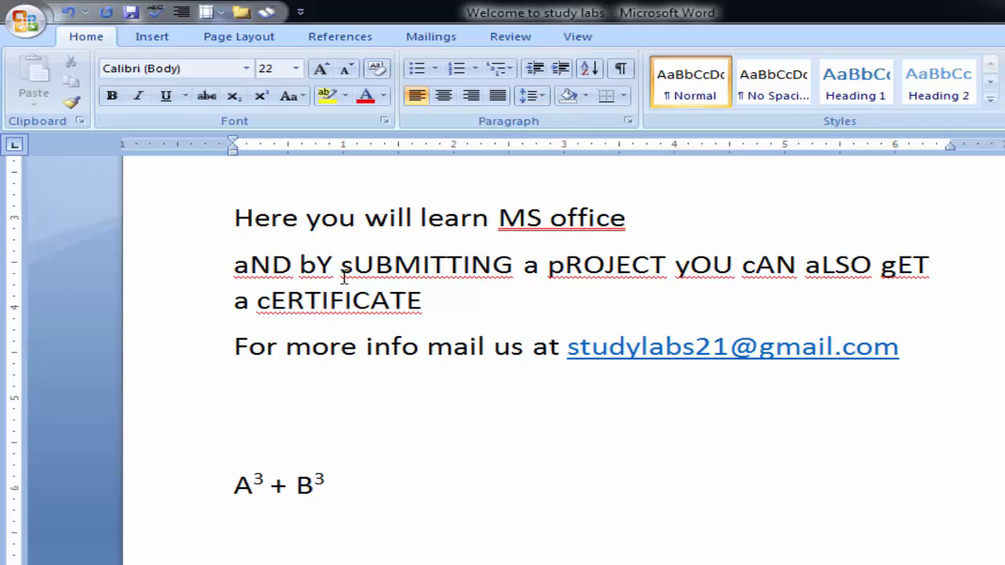
- Highlight the word "cERTIFICATE" in red
left_click_drag(431, 302, 257, 302)
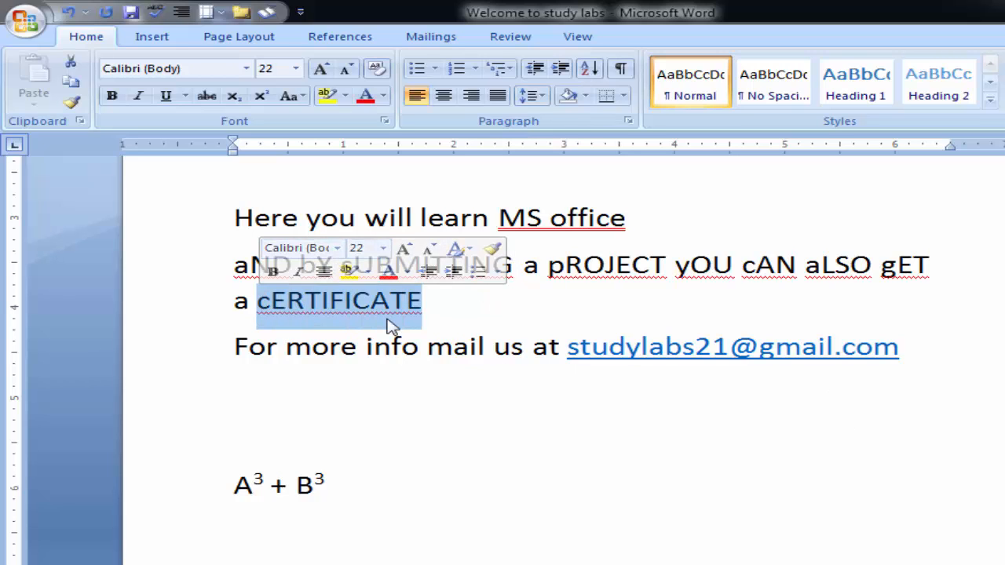
left_click(345, 97)
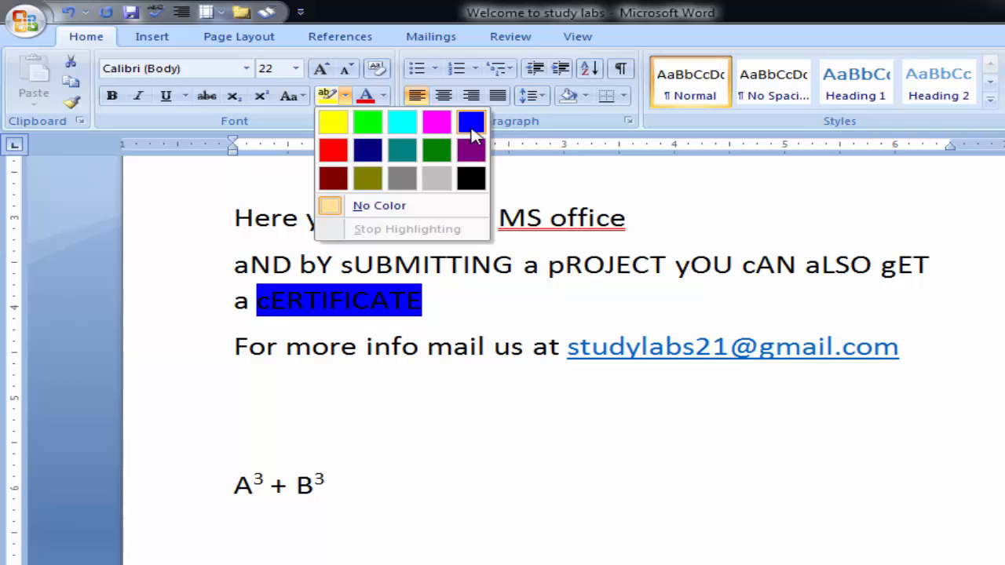
left_click(333, 150)
mouse_move(425, 304)
left_mouse_down()
mouse_move(259, 301)
mouse_move(422, 300)
left_mouse_up()
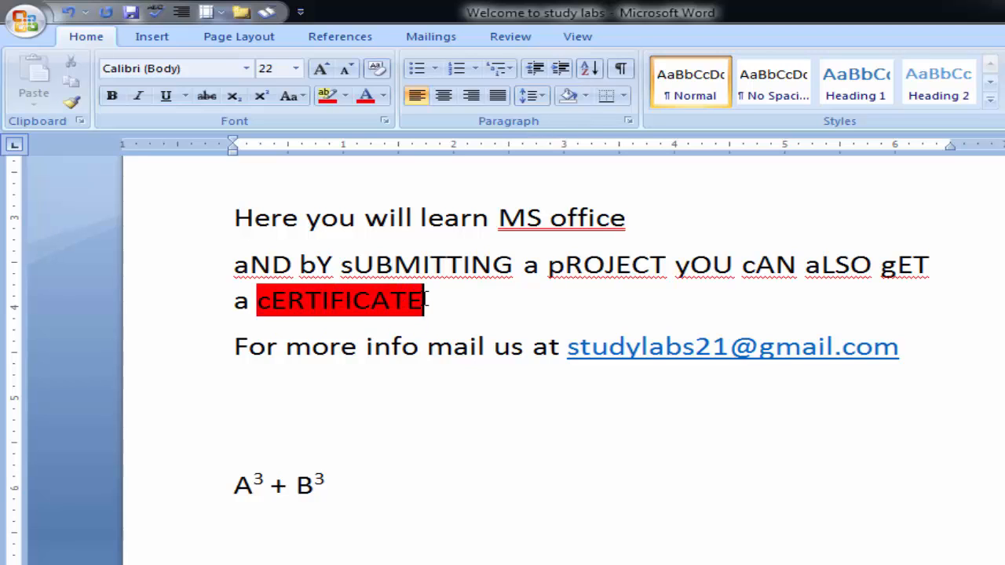
- Remove the red highlight from "cERTIFICATE" with the No Color highlighter
left_click(344, 96)
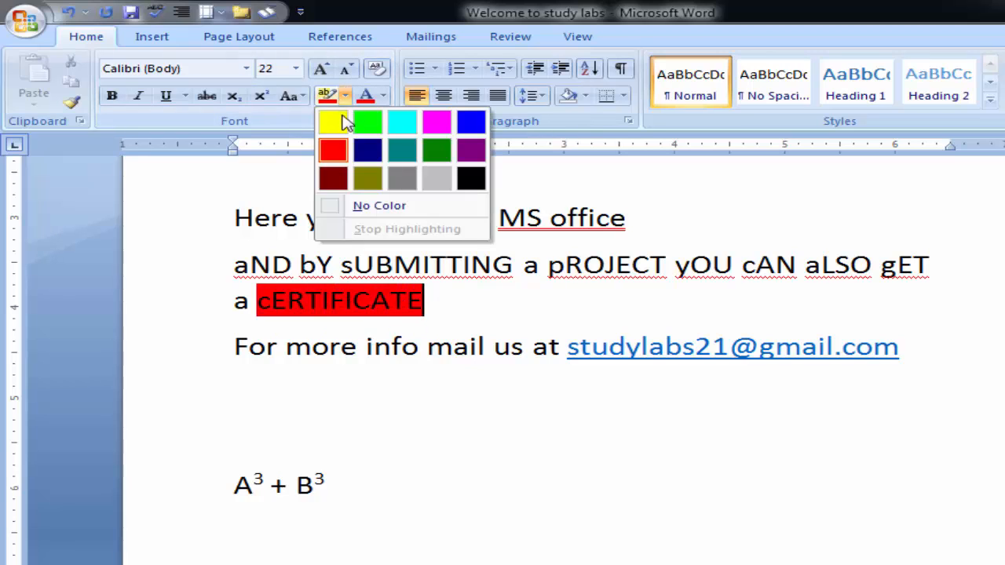
left_click(349, 207)
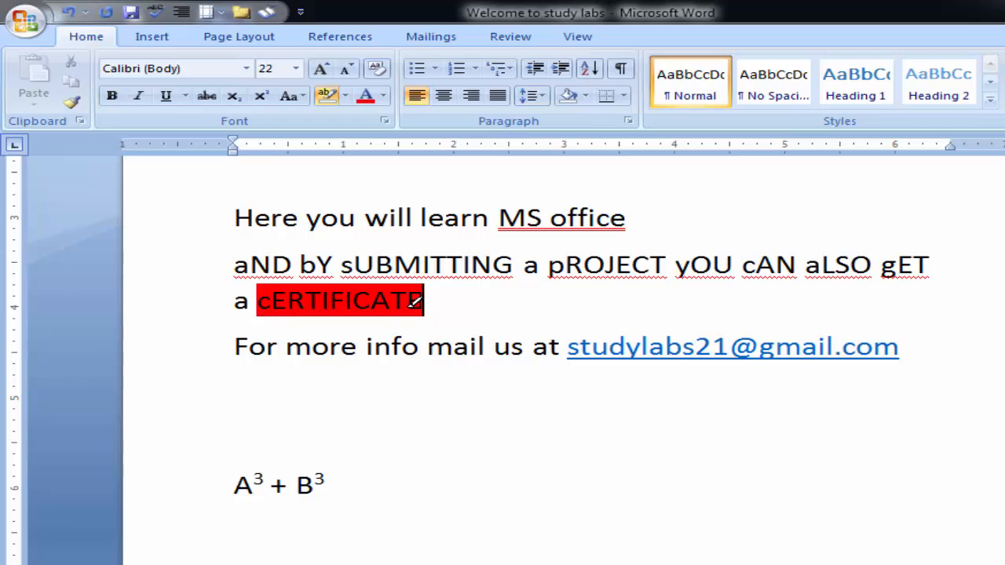
left_click_drag(424, 305, 256, 298)
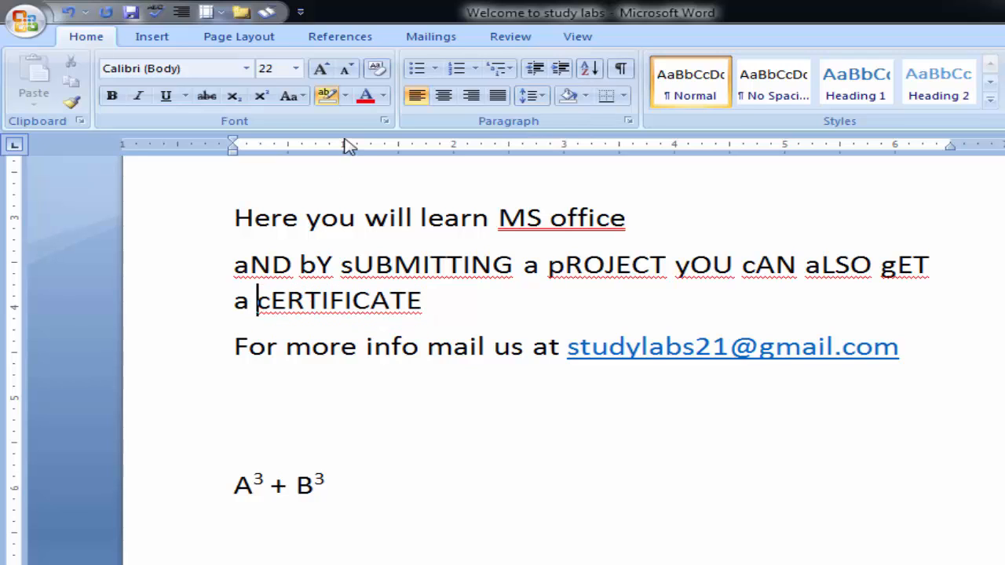
left_click(345, 96)
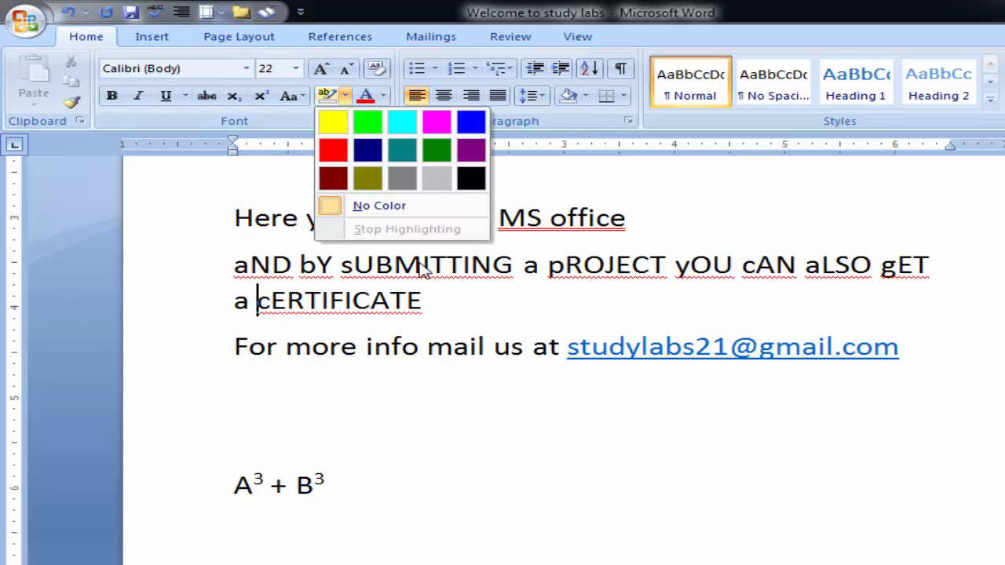
left_click(429, 298)
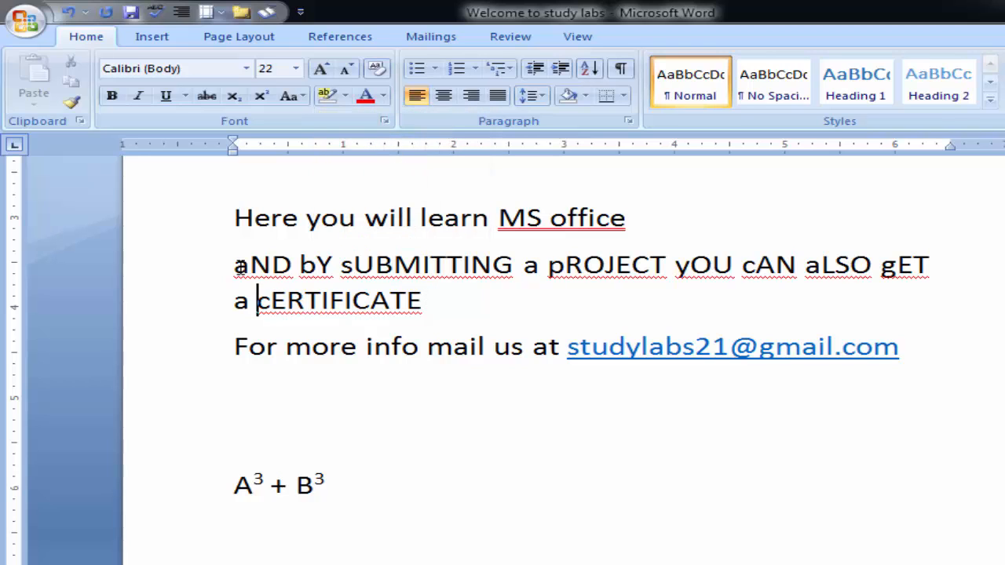
- Set the font color of the whole toggled-case certificate sentence to standard red
left_click_drag(238, 266, 440, 302)
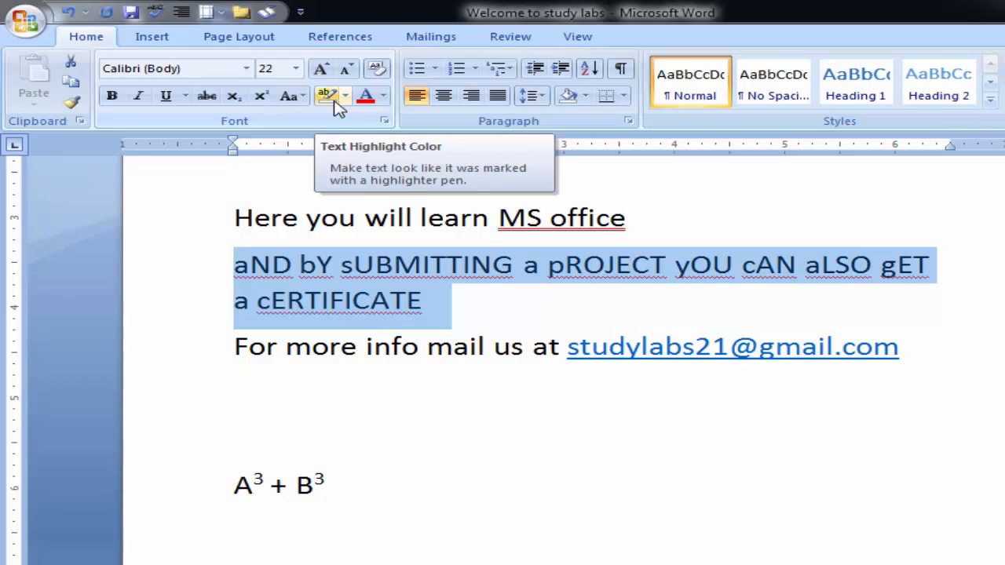
left_click(383, 97)
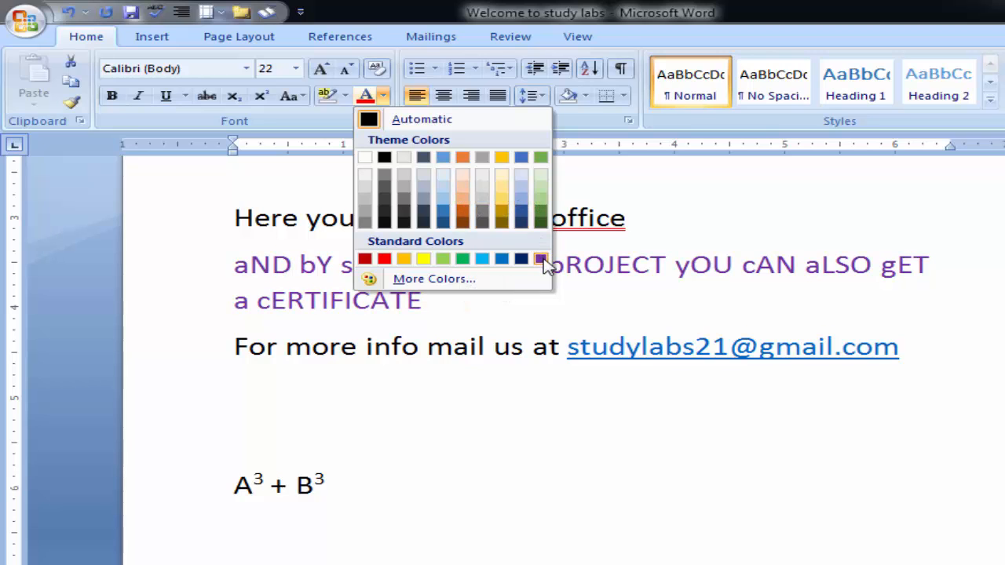
left_click(384, 259)
left_click(425, 306)
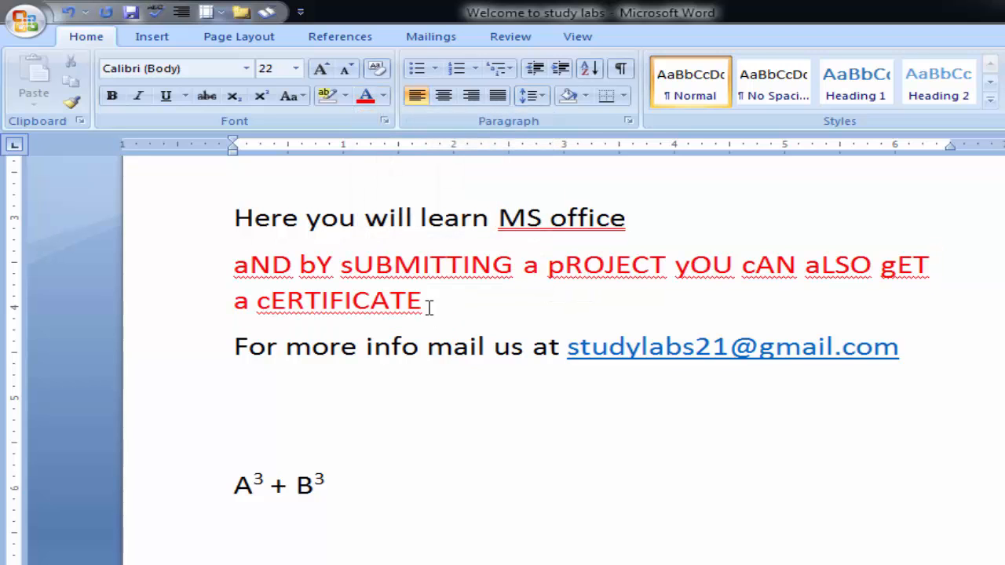
- Clear all formatting from the text running from "Here you will learn MS office" through the superscripted A and B expression
scroll(354, 287, "up", 3)
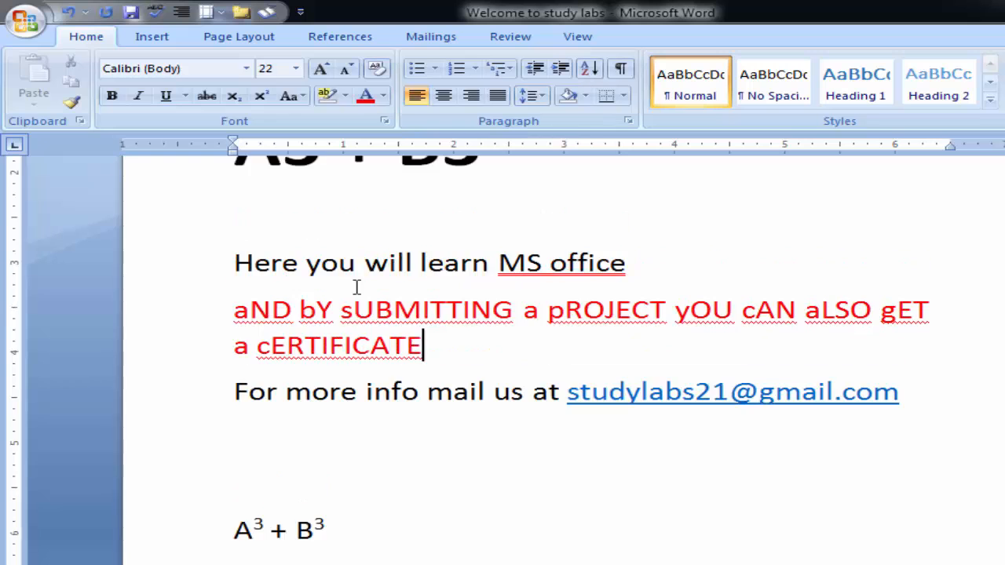
scroll(354, 288, "up", 2)
scroll(354, 287, "down", 4)
left_click_drag(235, 264, 382, 529)
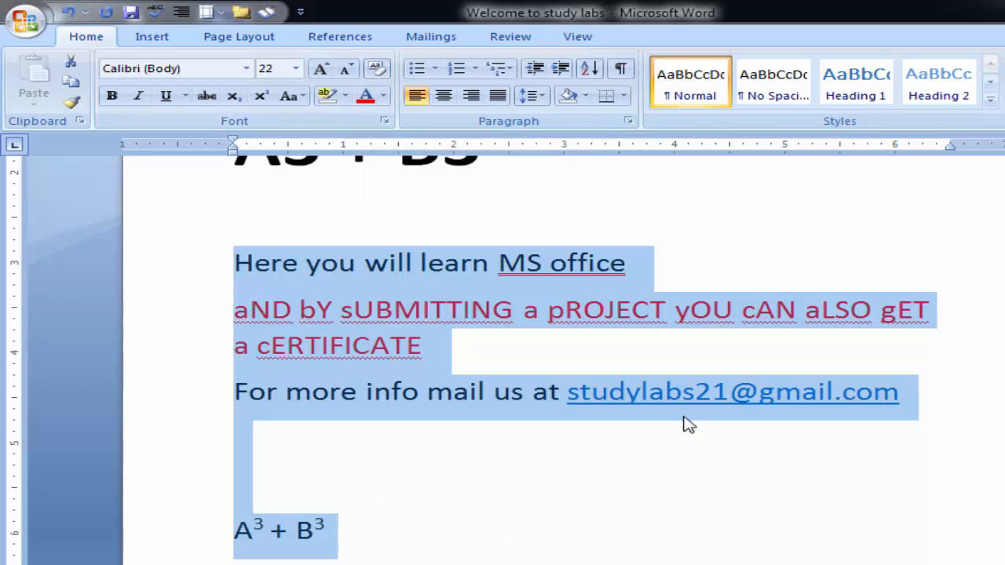
left_click(377, 71)
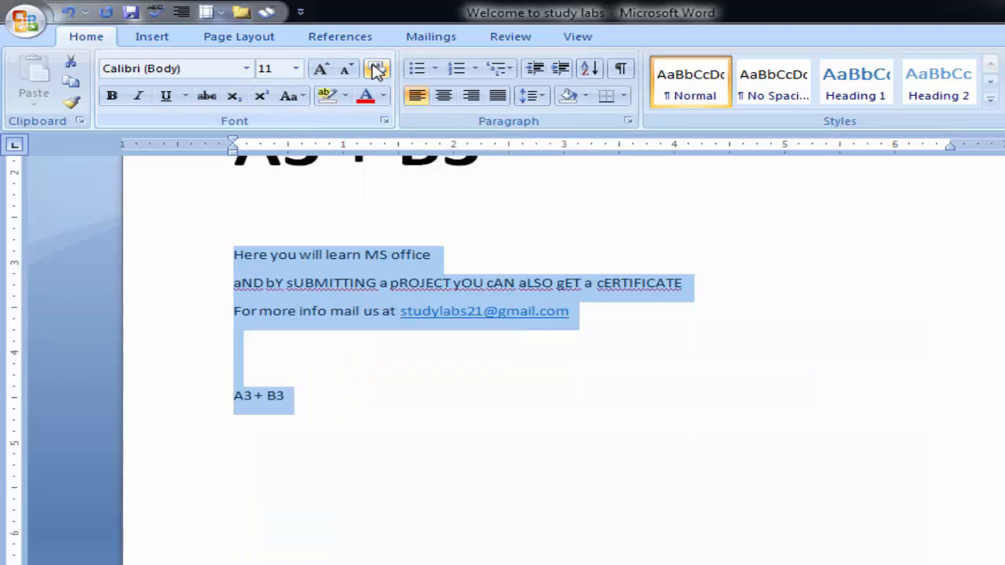